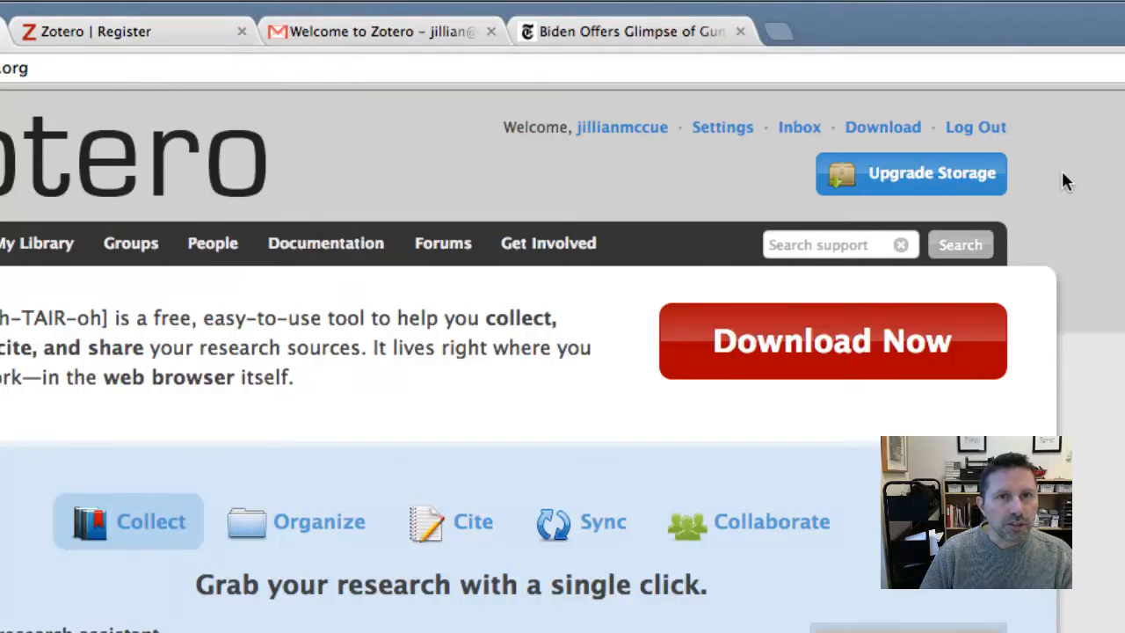
Sign out of zotero.org and submit the registration form for a new account
click(969, 130)
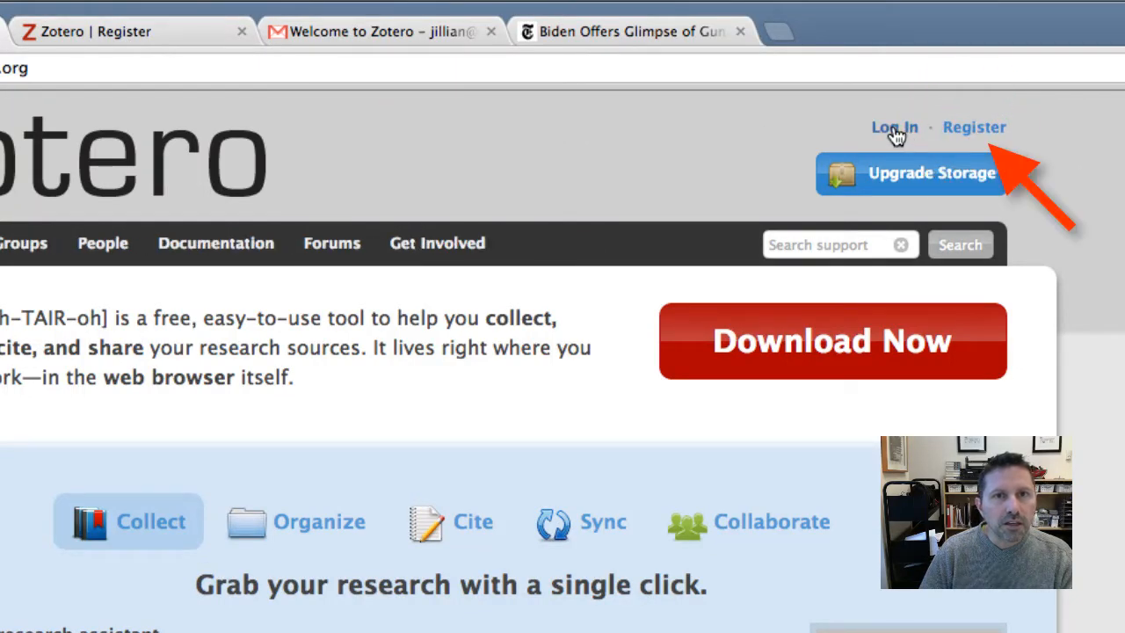
click(974, 130)
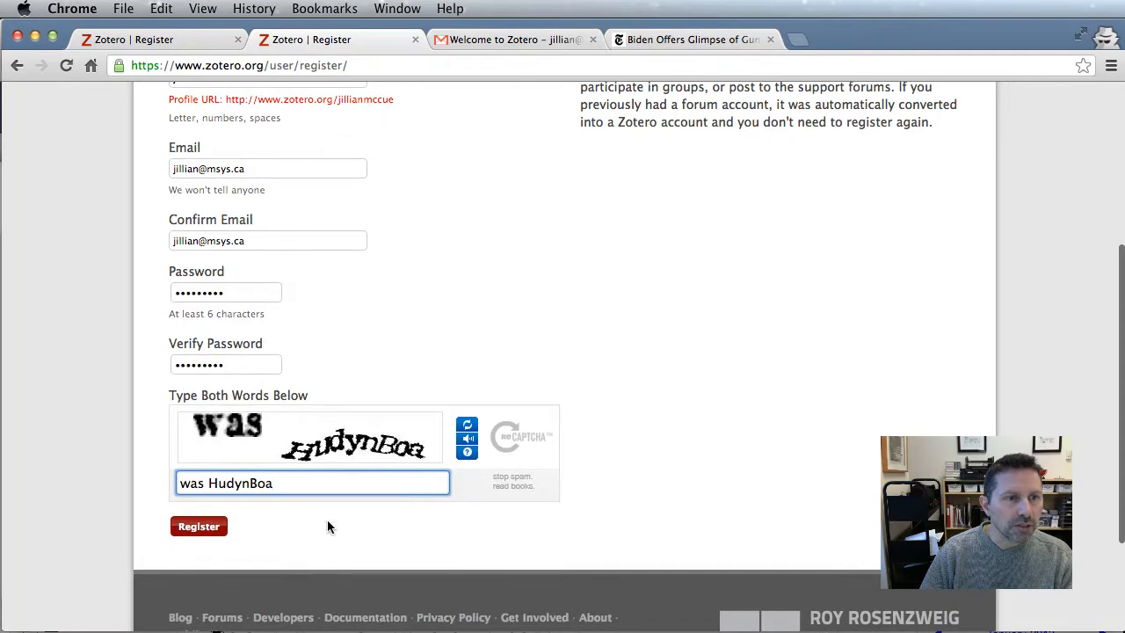
click(198, 527)
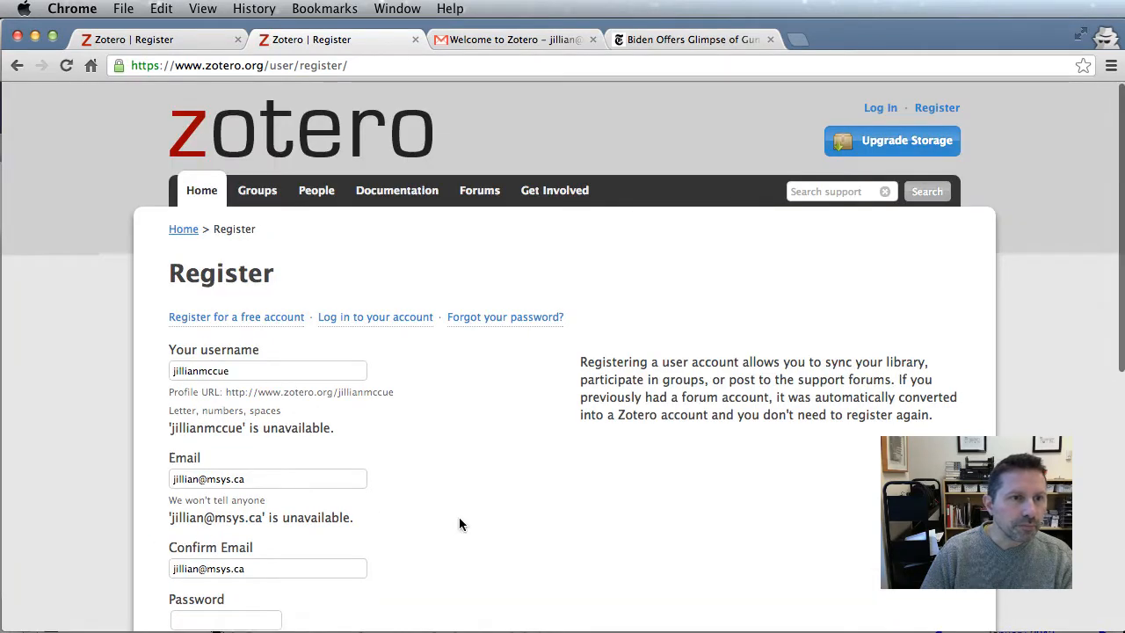
Review the errors saying the username and email are unavailable, then open the Zotero welcome email in Gmail
scroll(460, 523, down, 2)
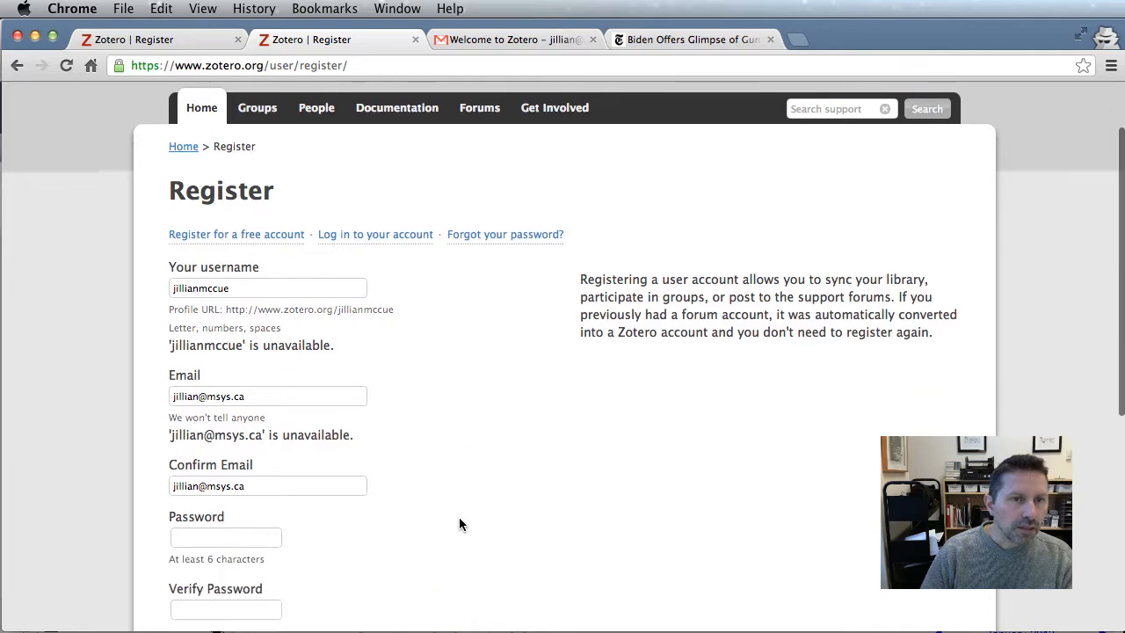
scroll(459, 524, down, 2)
scroll(459, 524, down, 1)
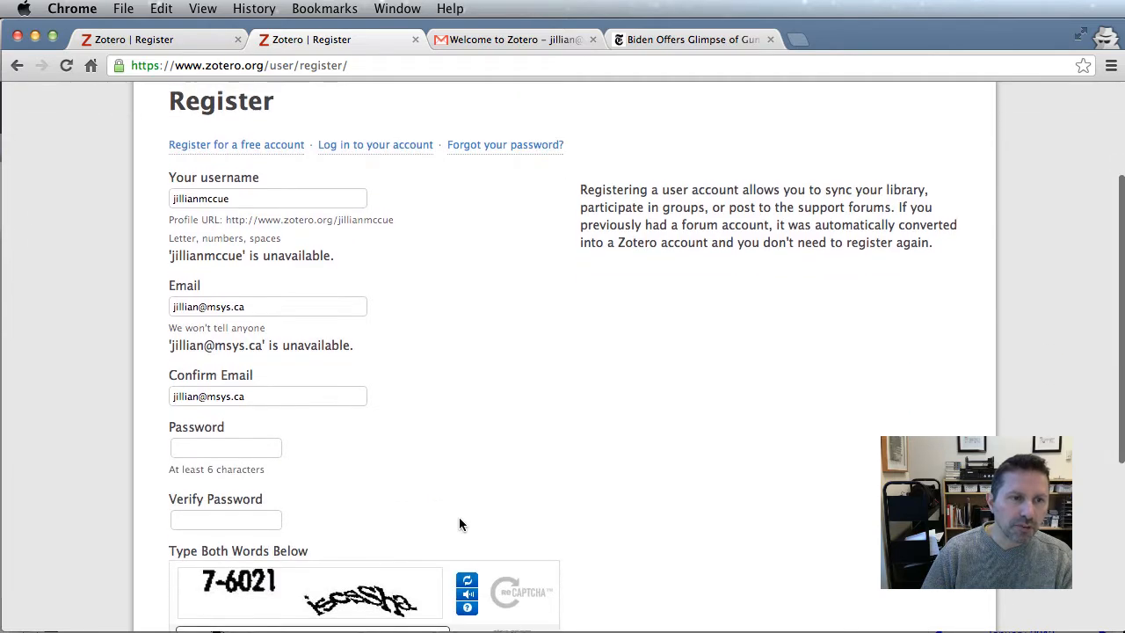
scroll(458, 524, up, 3)
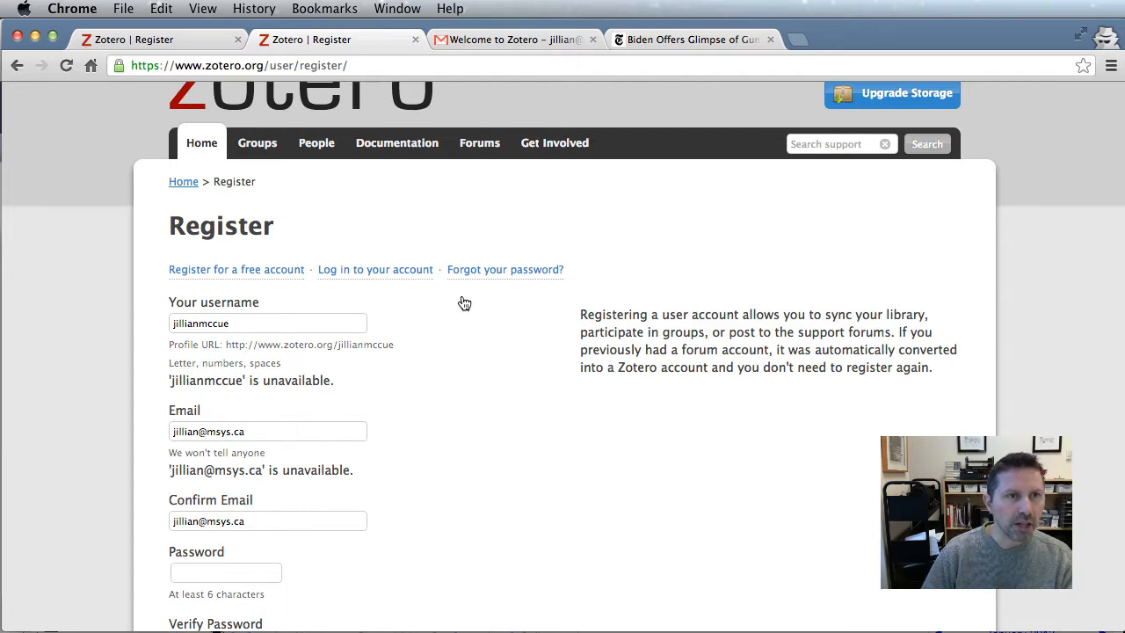
click(491, 40)
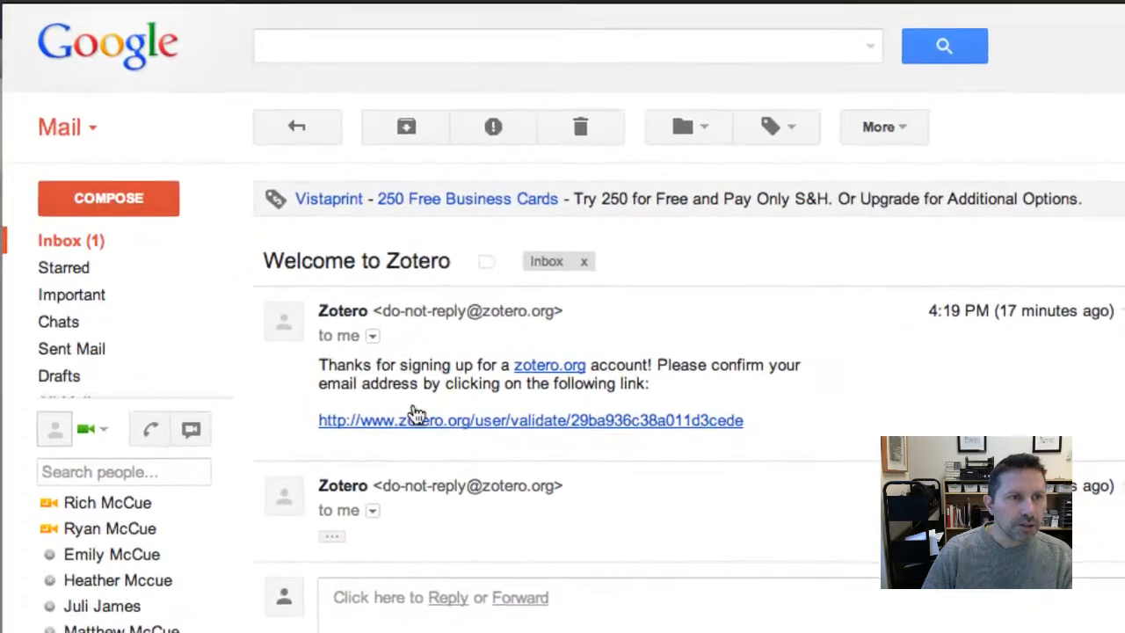
Open the zotero.org/user/validate link in the welcome email to confirm the account
click(463, 422)
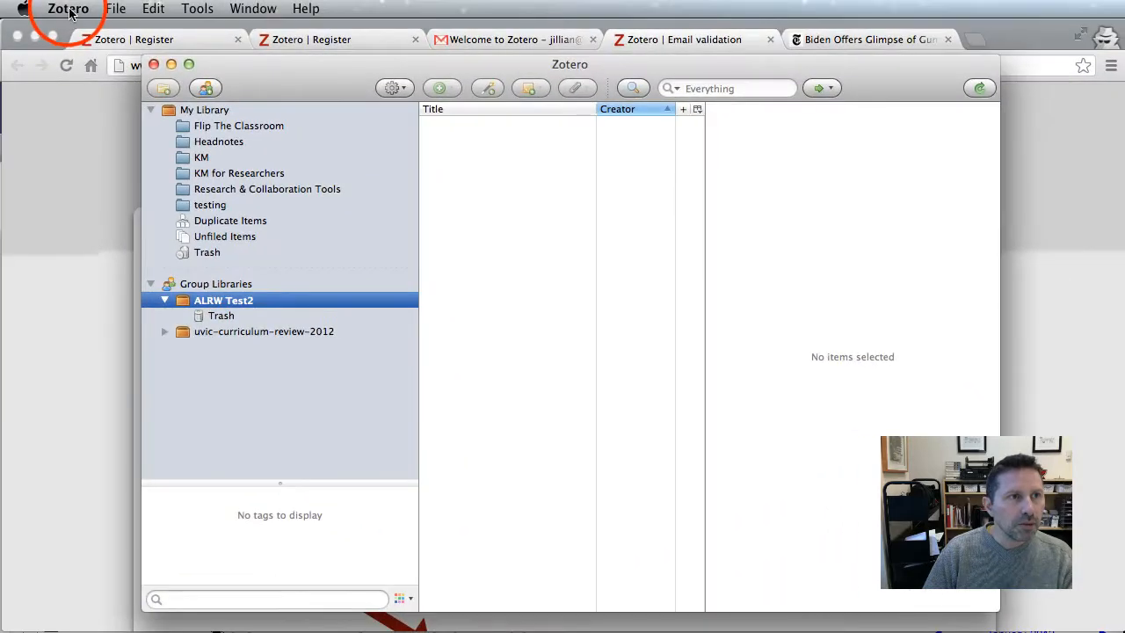
Check the sync account username in Zotero's Sync preferences
click(69, 11)
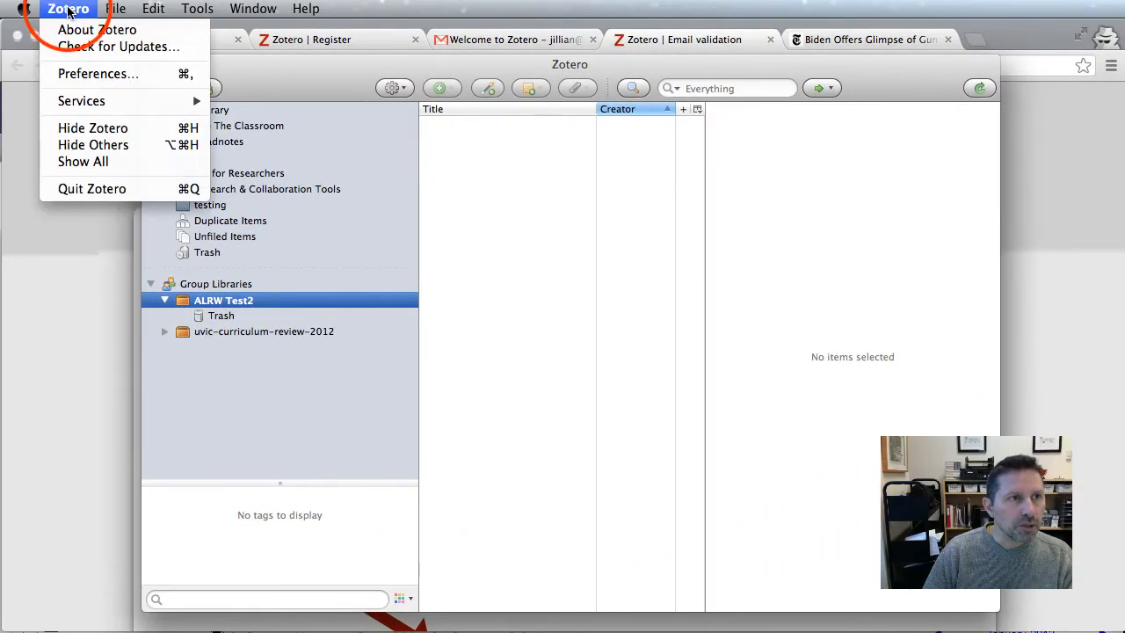
click(97, 73)
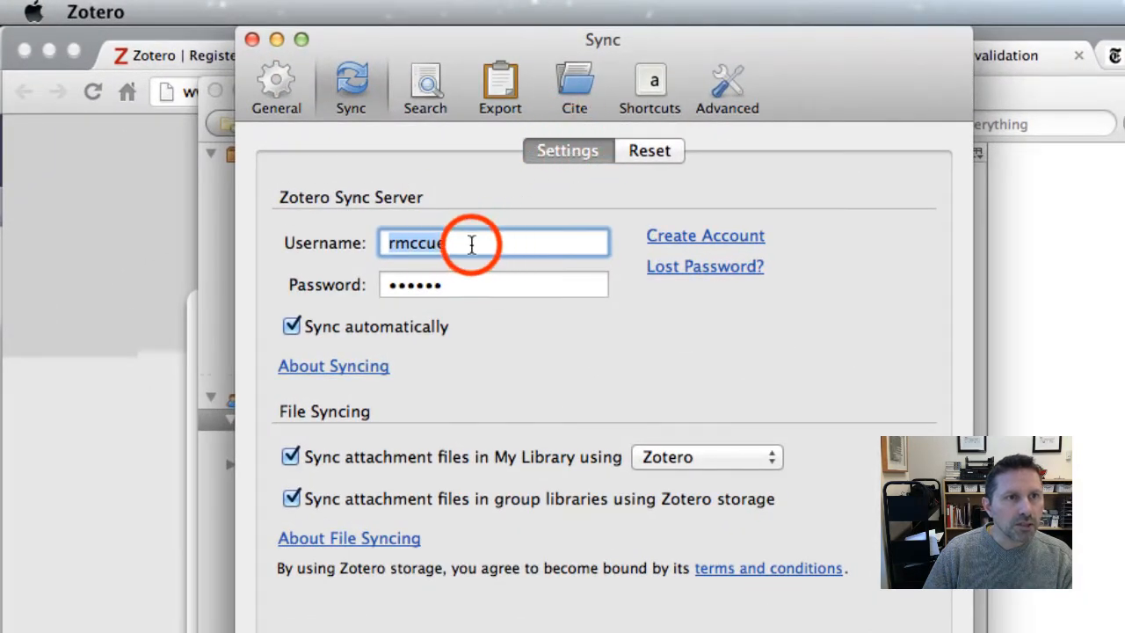
click(470, 244)
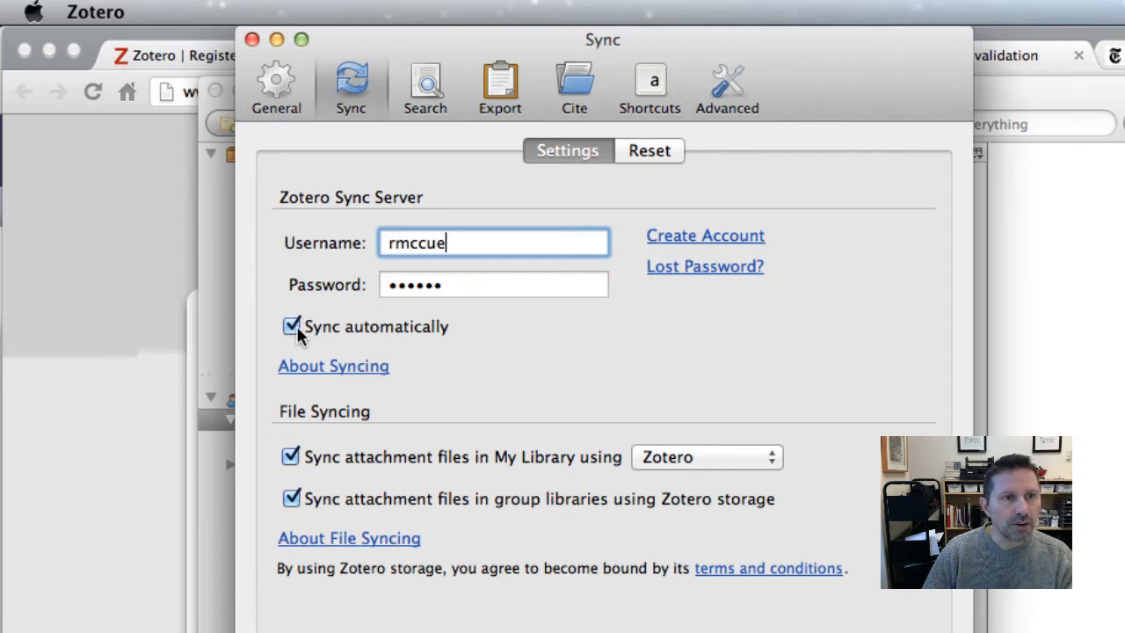
click(252, 39)
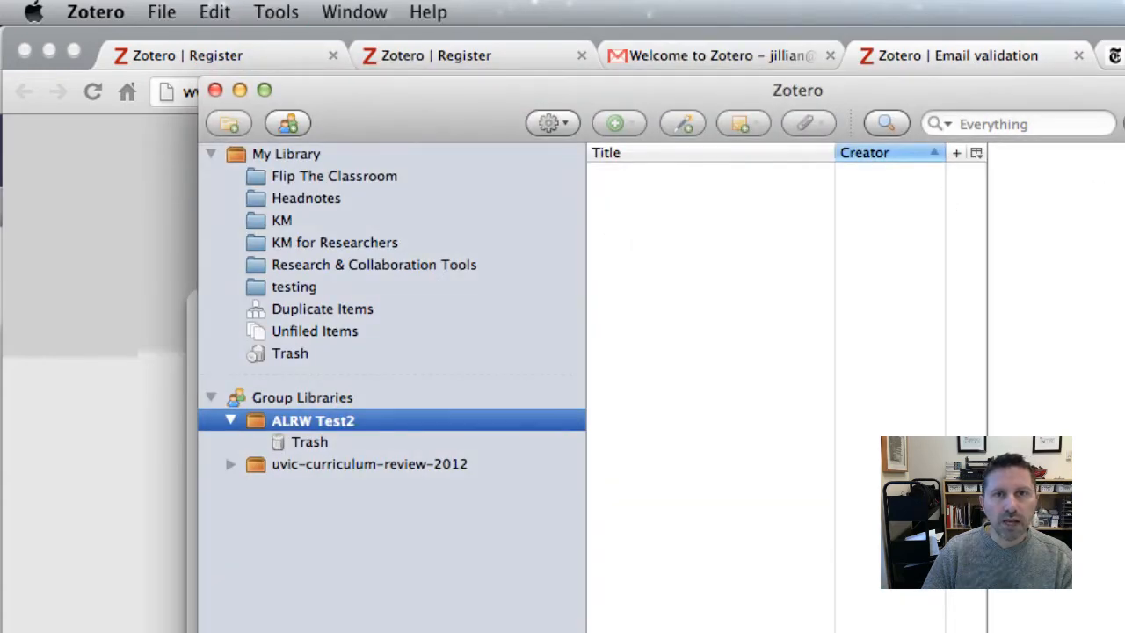
Sync the Zotero libraries with the server and go back to the Email Validation page
click(978, 88)
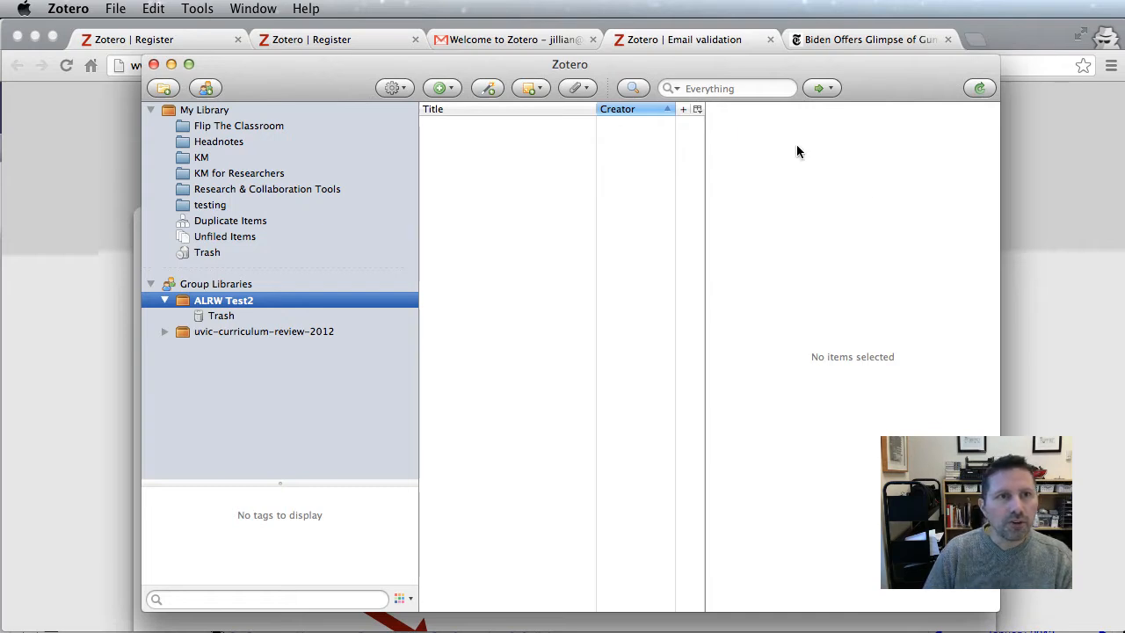
click(695, 38)
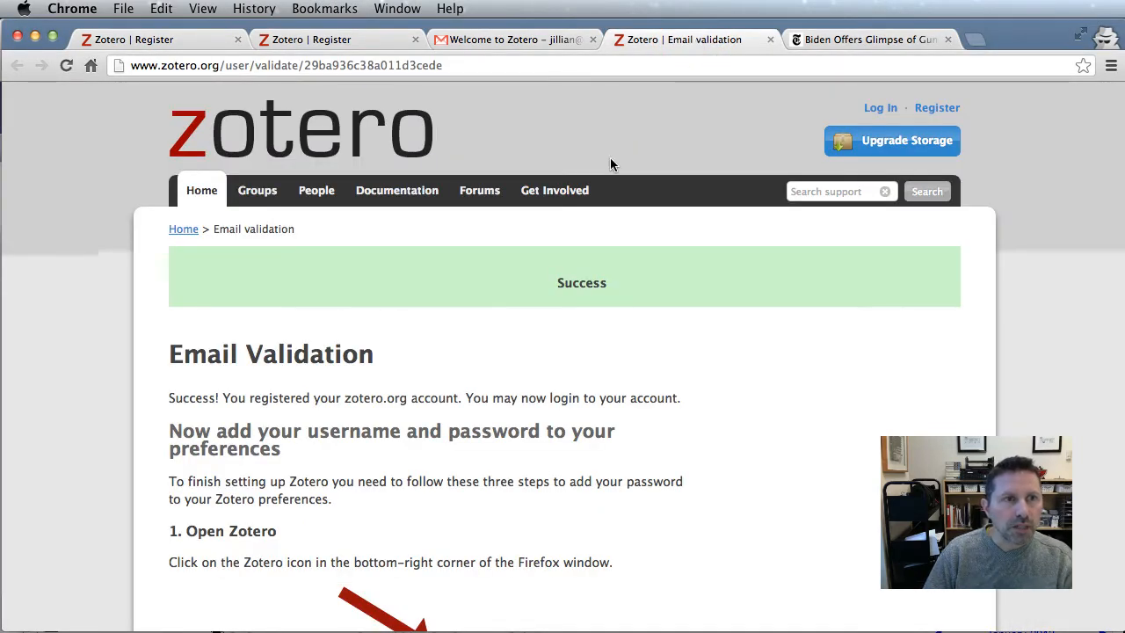
Go to Groups > Create a New Group and log in to zotero.org with the account credentials
click(258, 195)
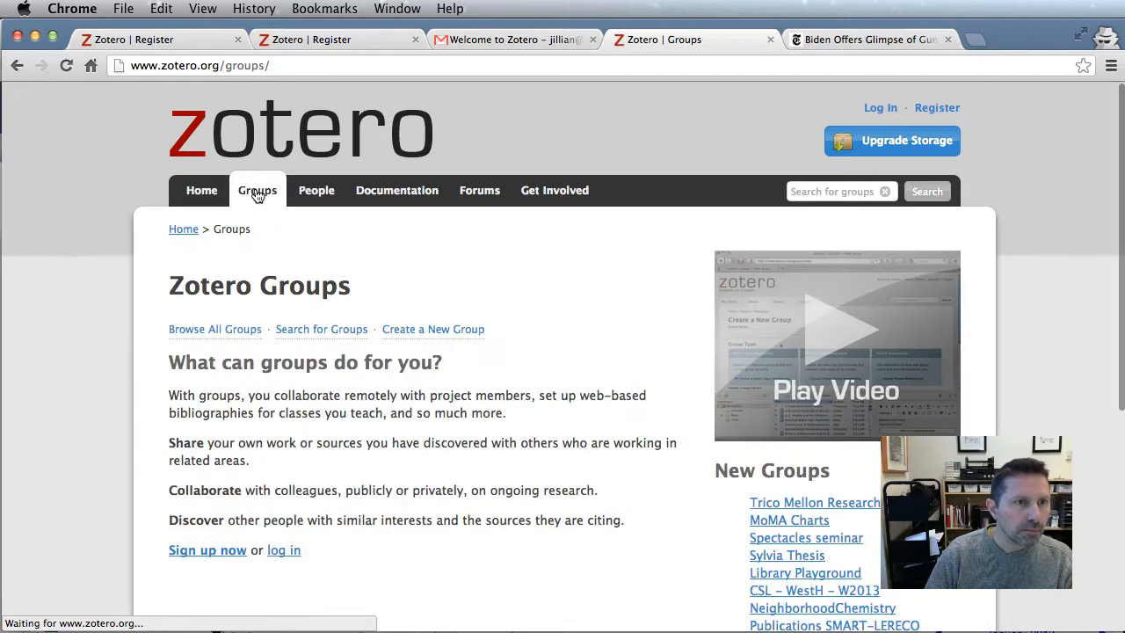
click(426, 330)
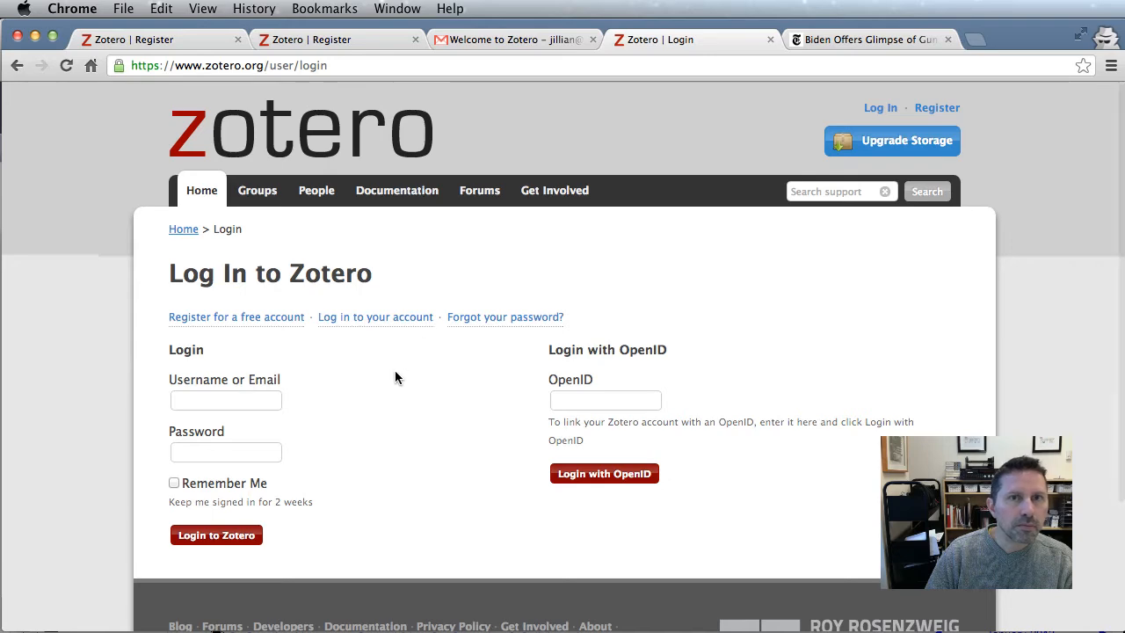
click(227, 408)
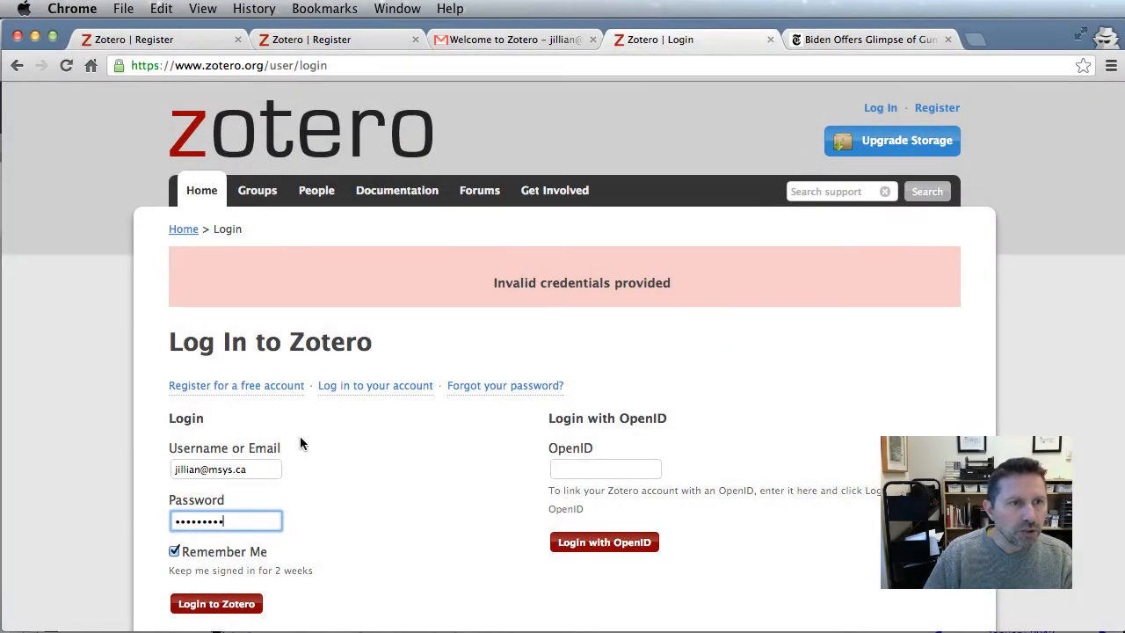
click(204, 605)
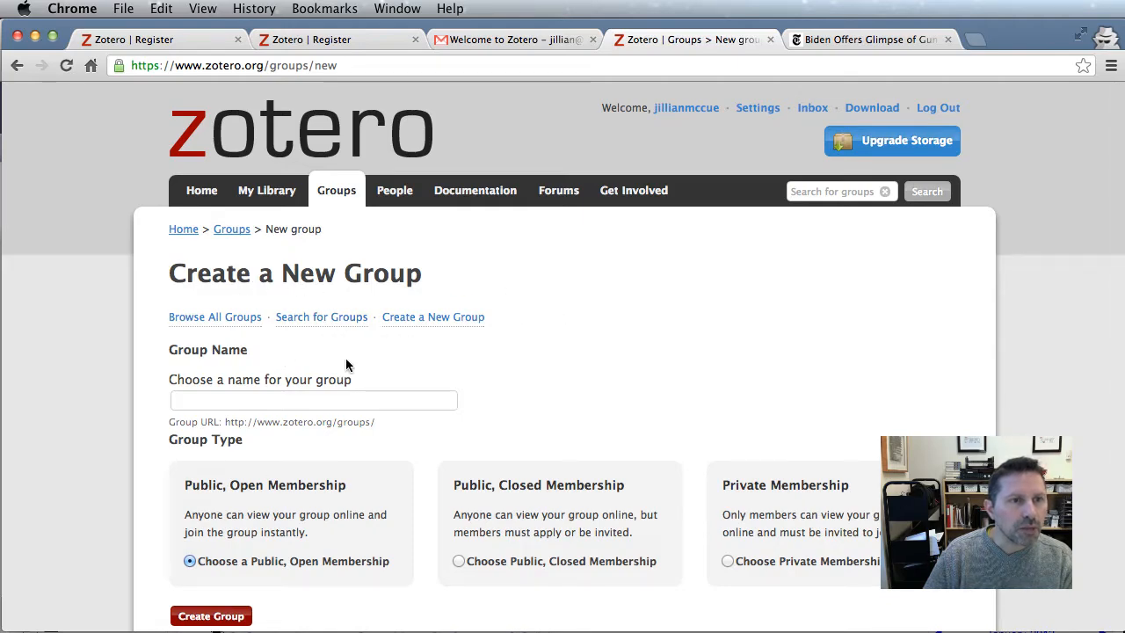
Create a group named 'ALRW Test3' with Private Membership
click(251, 400)
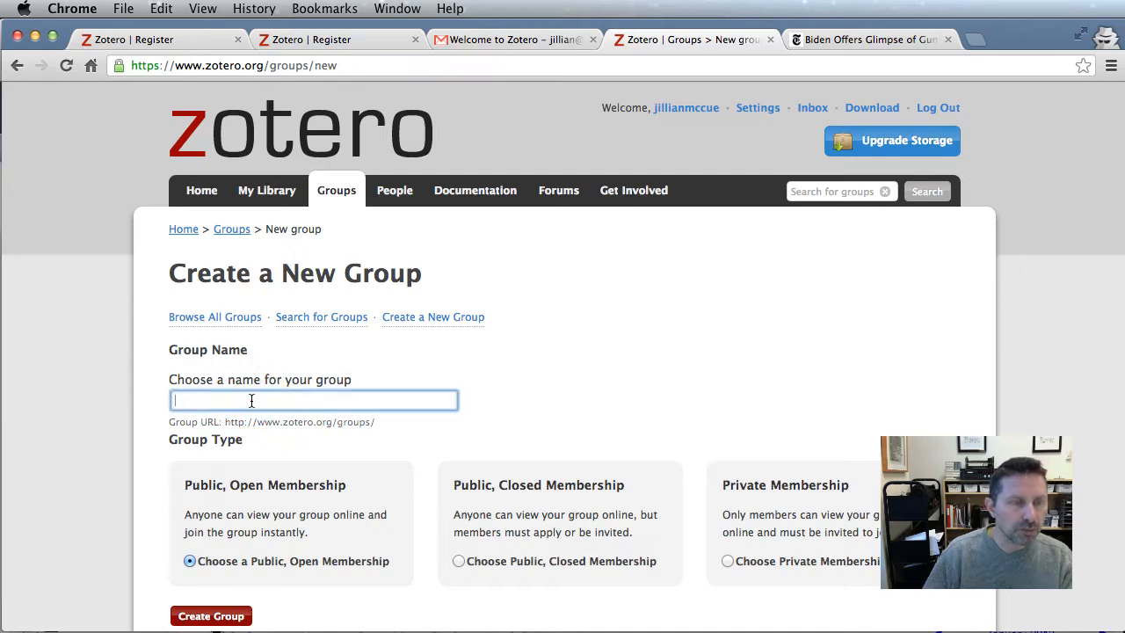
text(ALRW T)
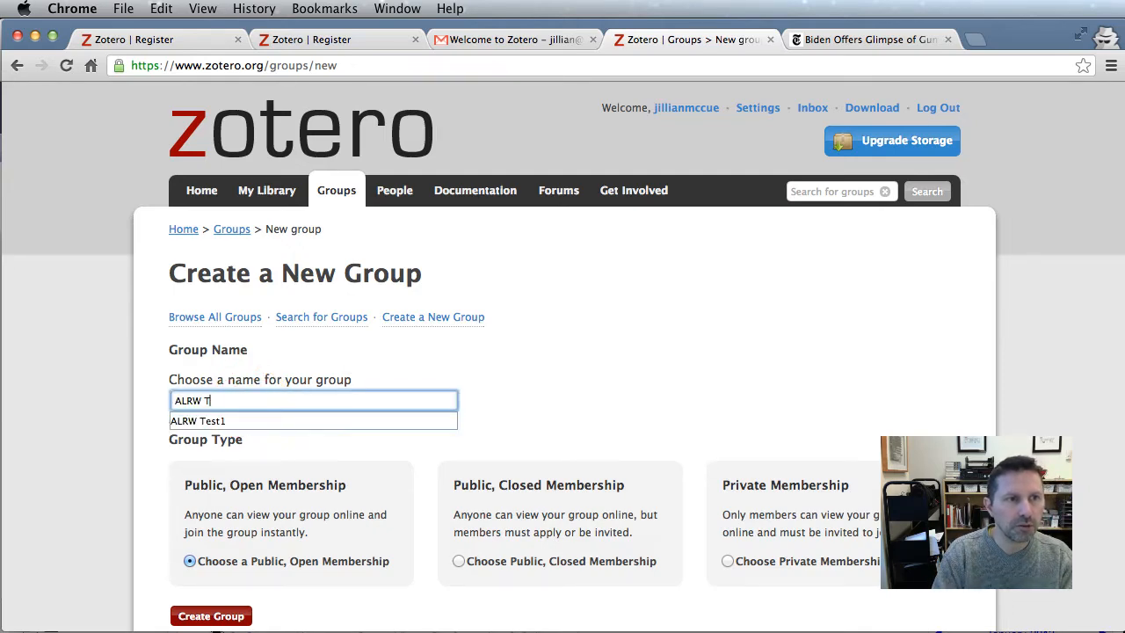
text(est3)
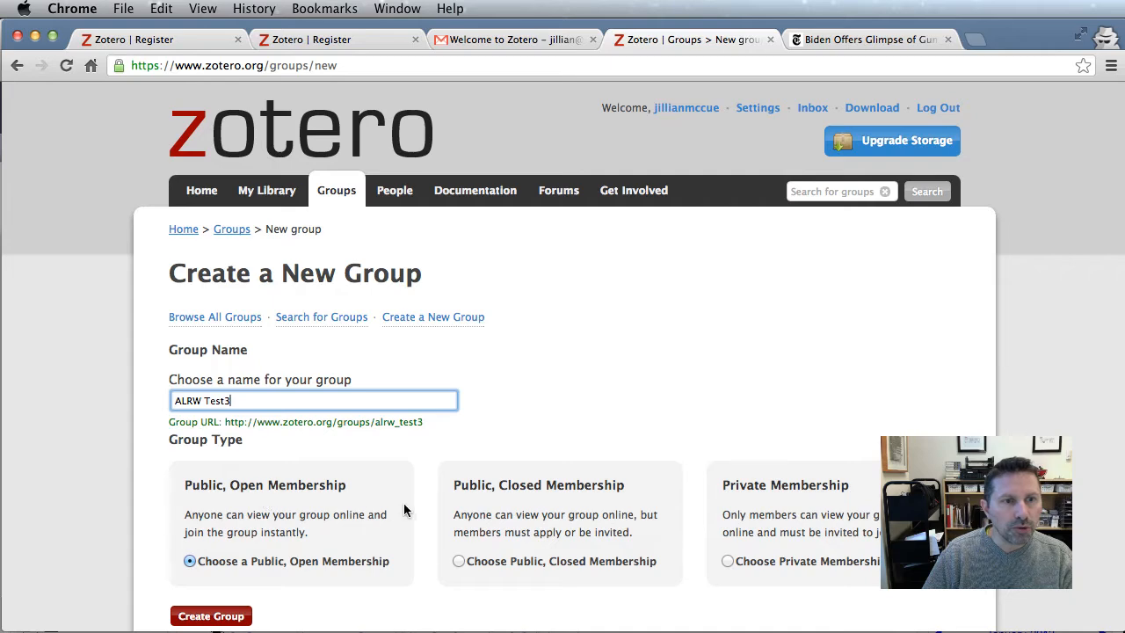
click(728, 562)
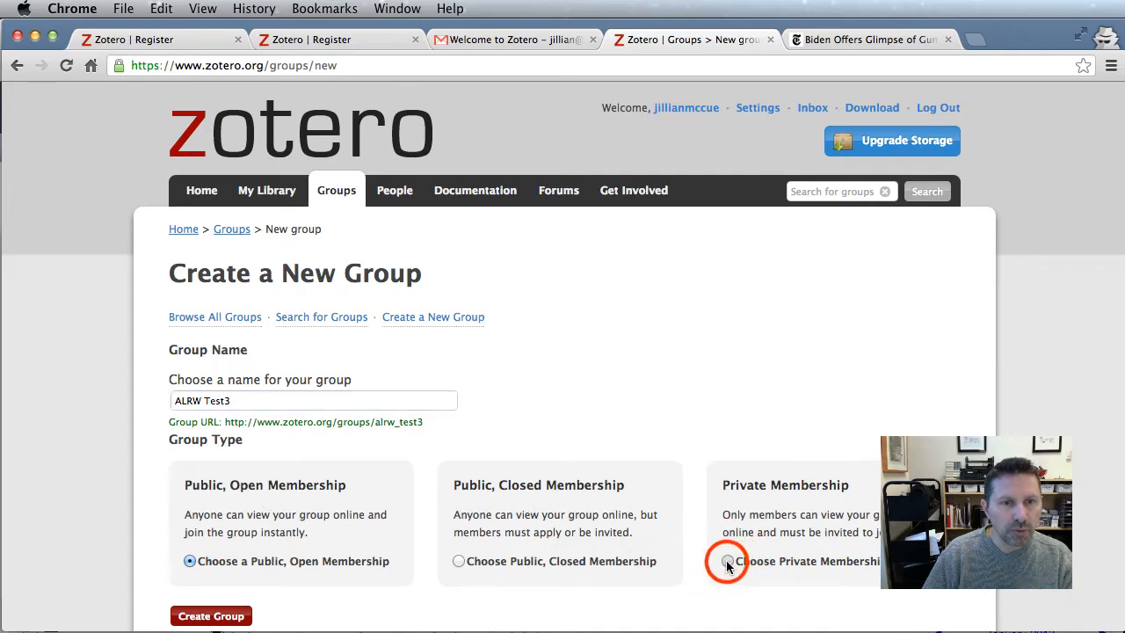
click(206, 616)
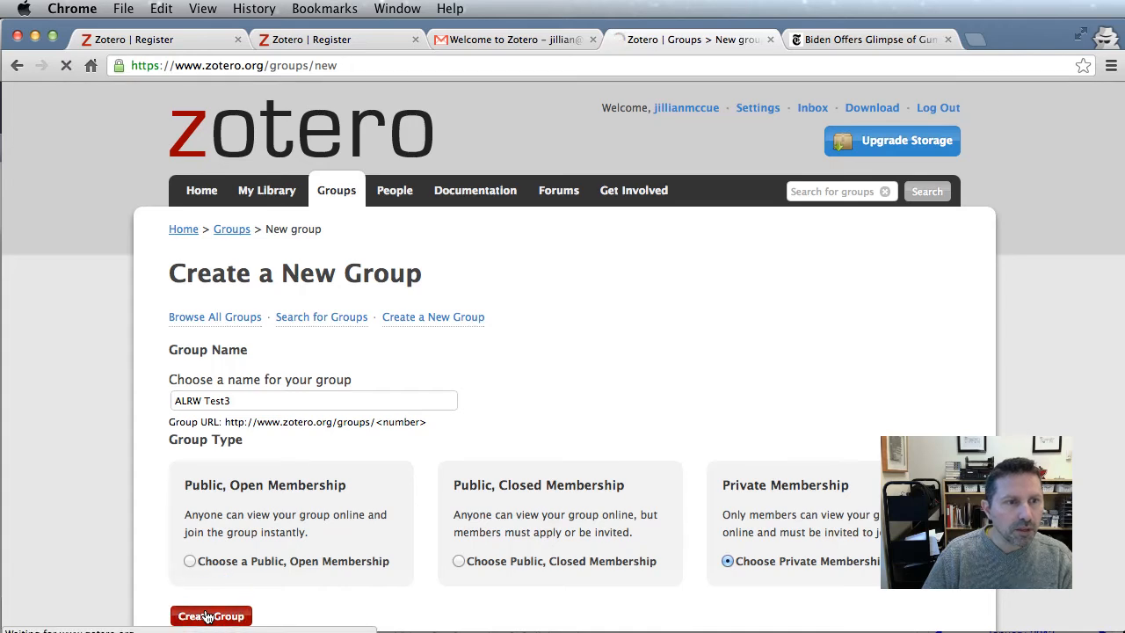
Save the ALRW Test3 group settings with Group Type kept as Private
scroll(577, 483, down, 4)
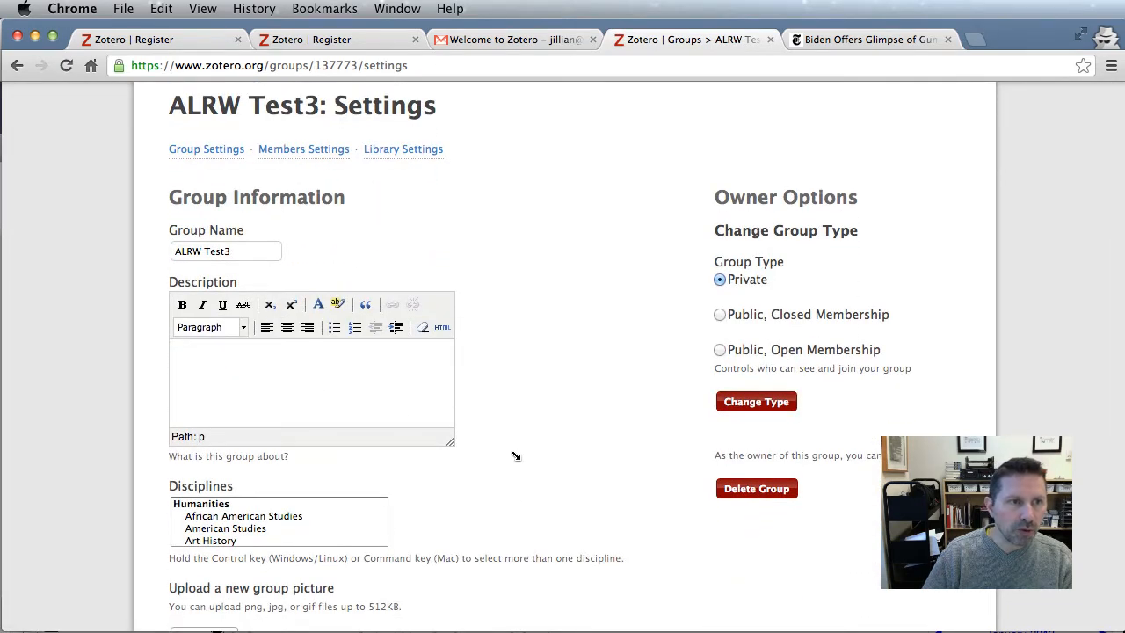
scroll(516, 457, down, 6)
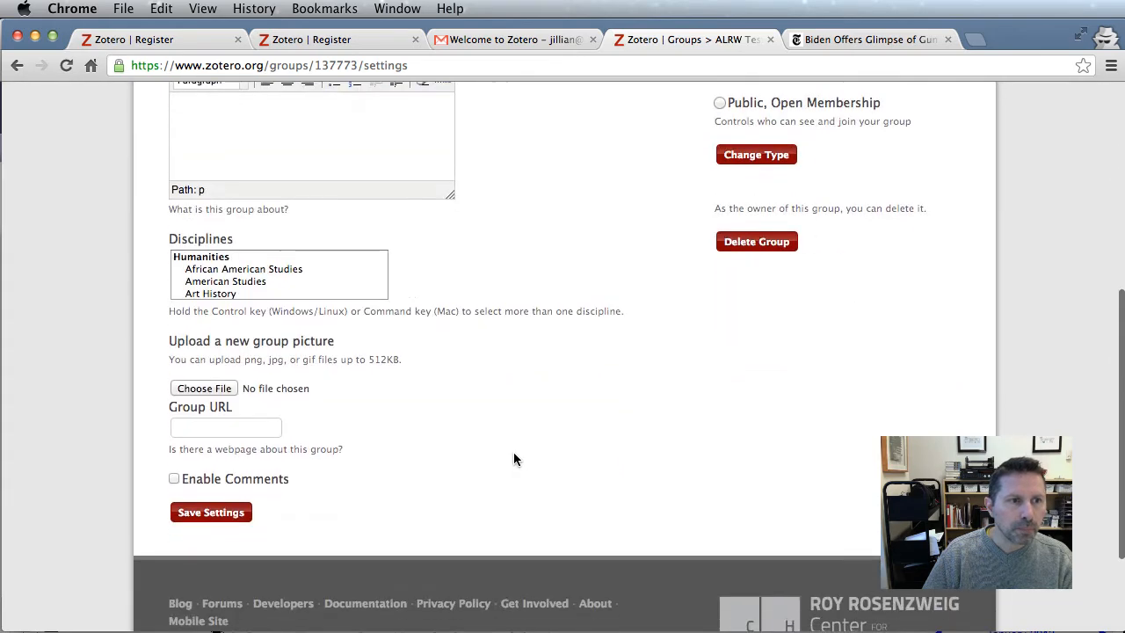
click(211, 512)
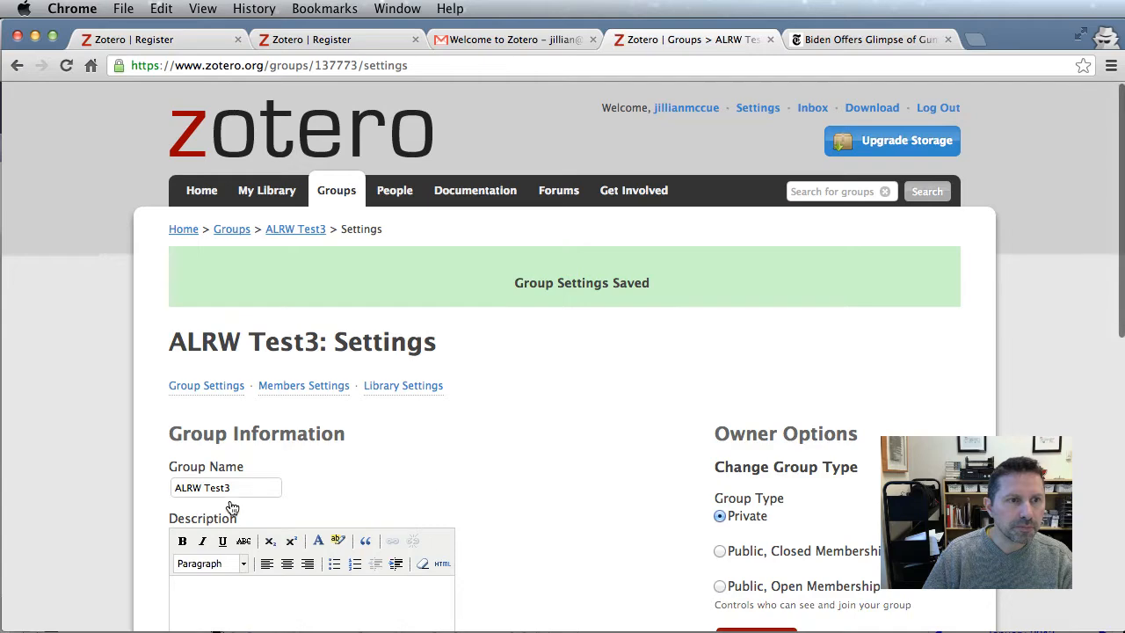
scroll(547, 477, down, 5)
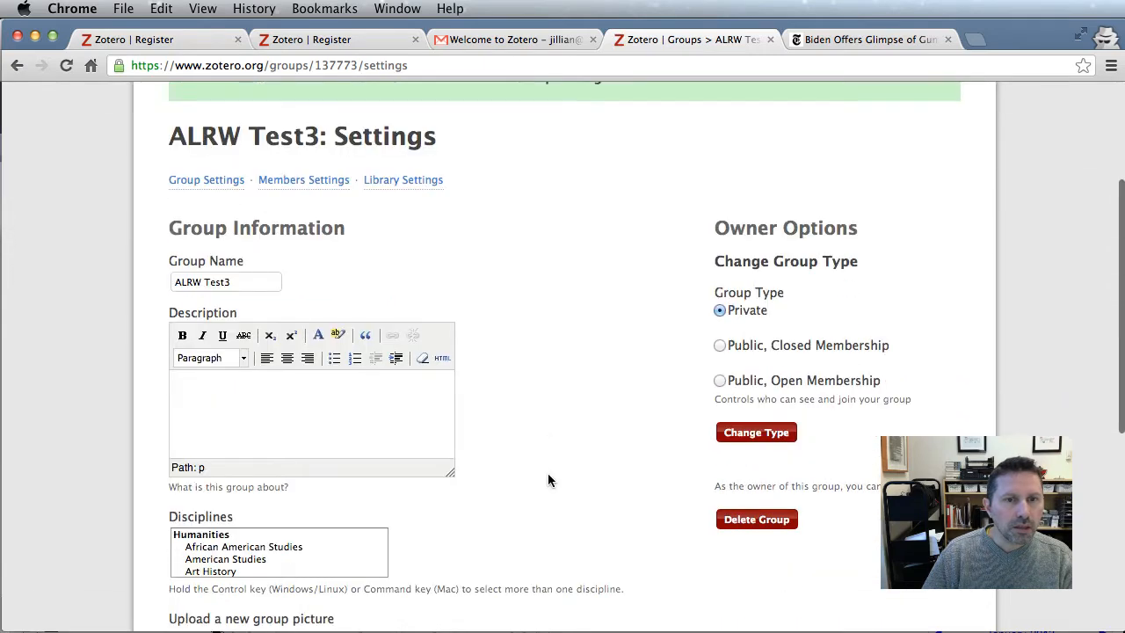
scroll(548, 480, up, 4)
Invite a colleague to ALRW Test3 by entering their e-mail address under Send More Invitations
click(296, 326)
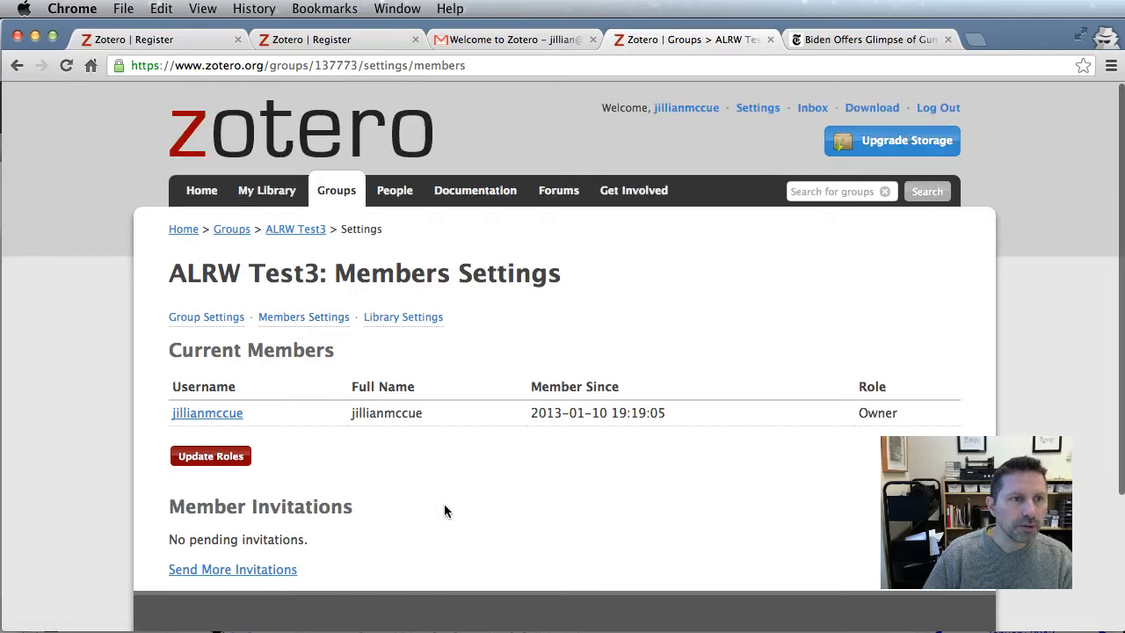
scroll(445, 510, down, 1)
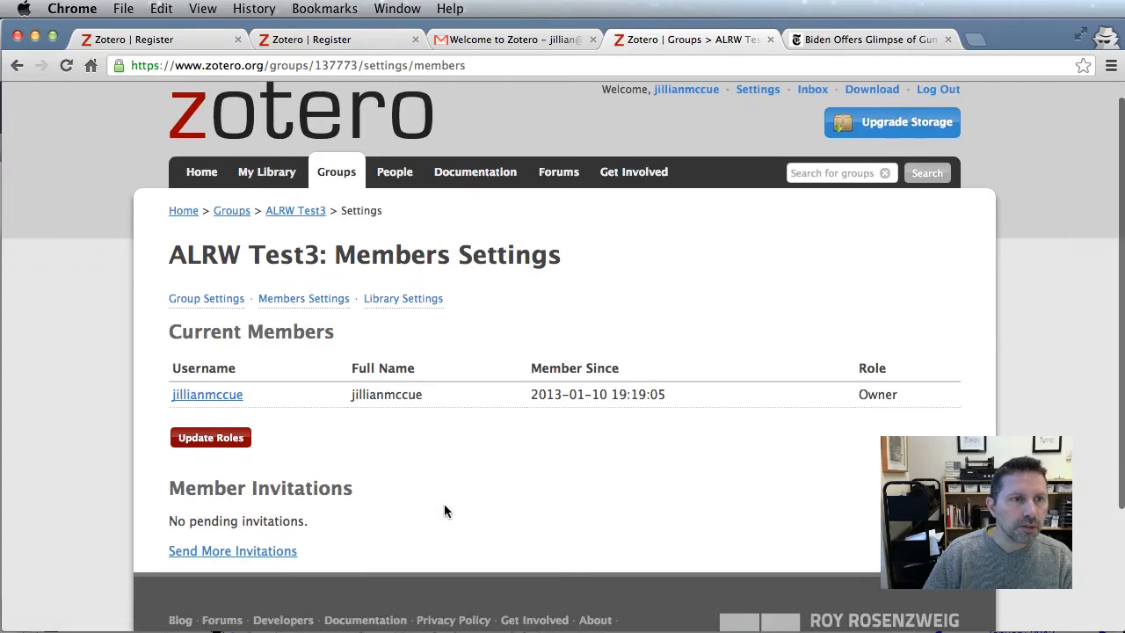
click(221, 552)
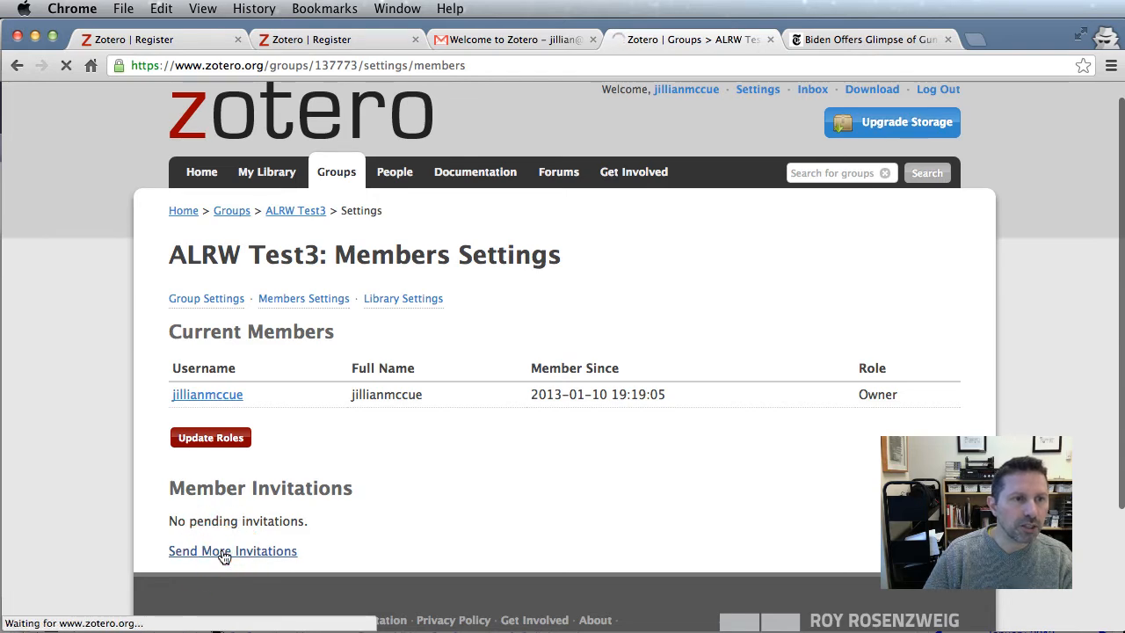
click(226, 355)
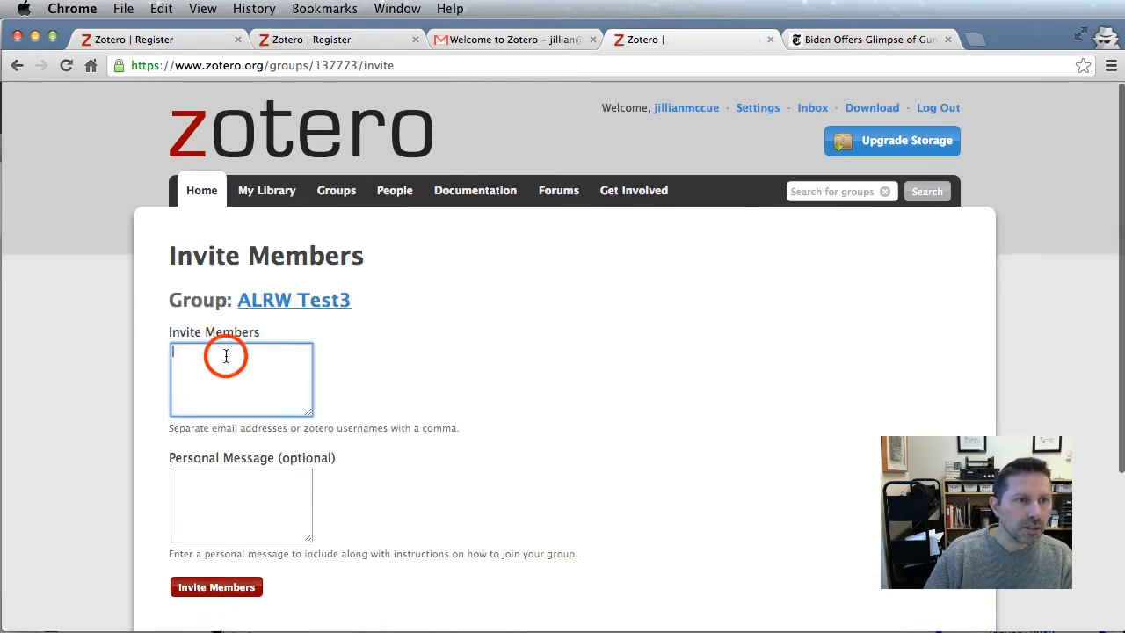
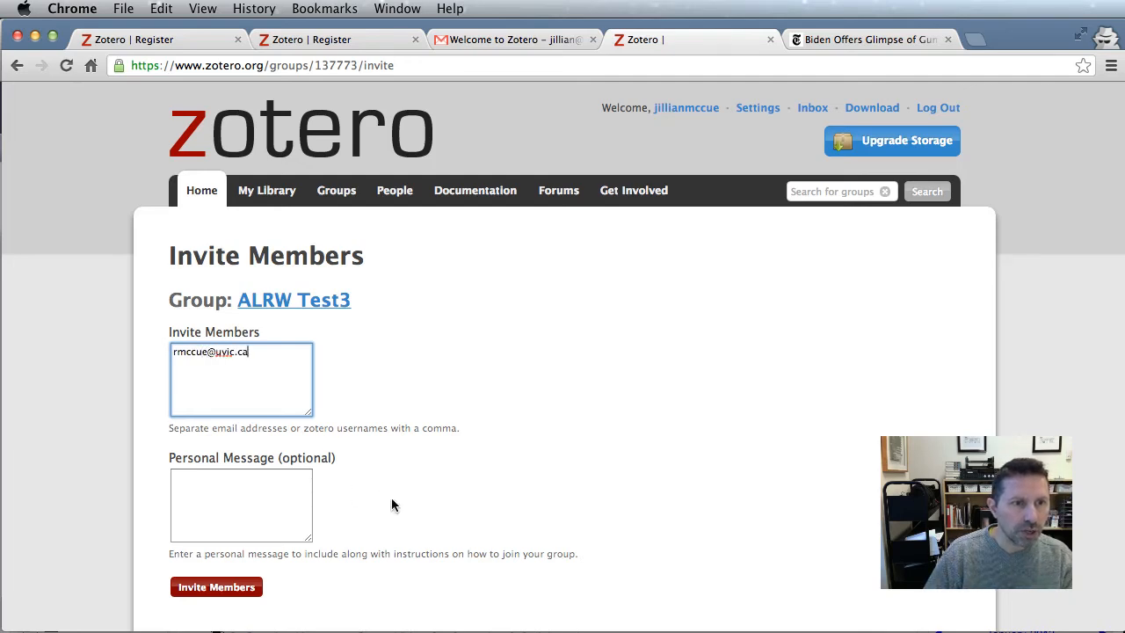
click(220, 594)
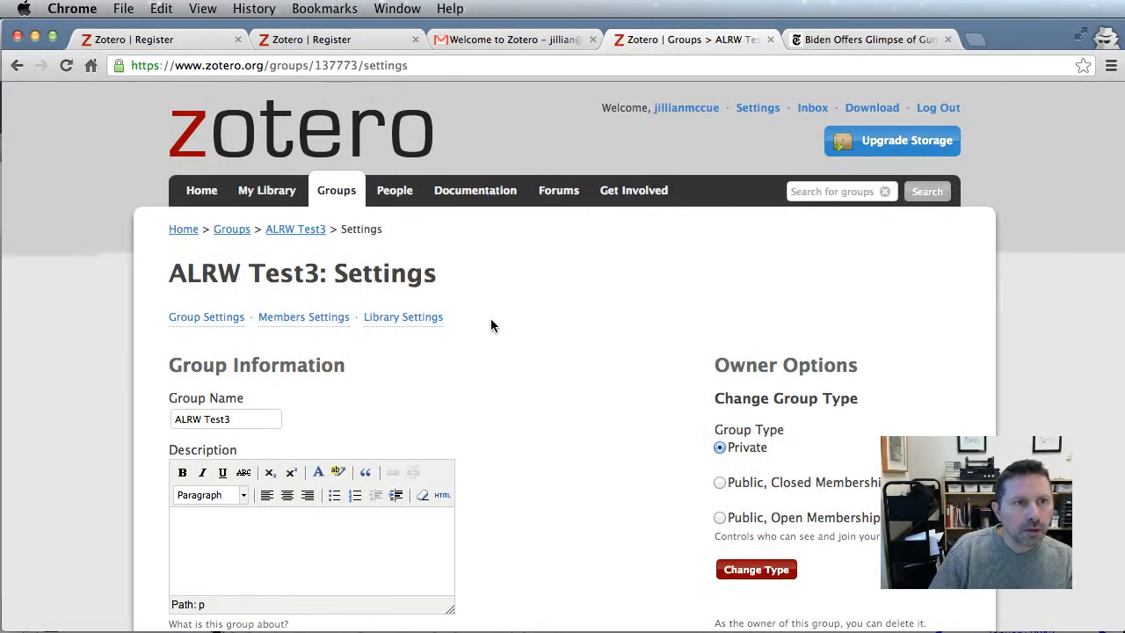
Set the new member's role to Admin in Members Settings and update roles
click(304, 318)
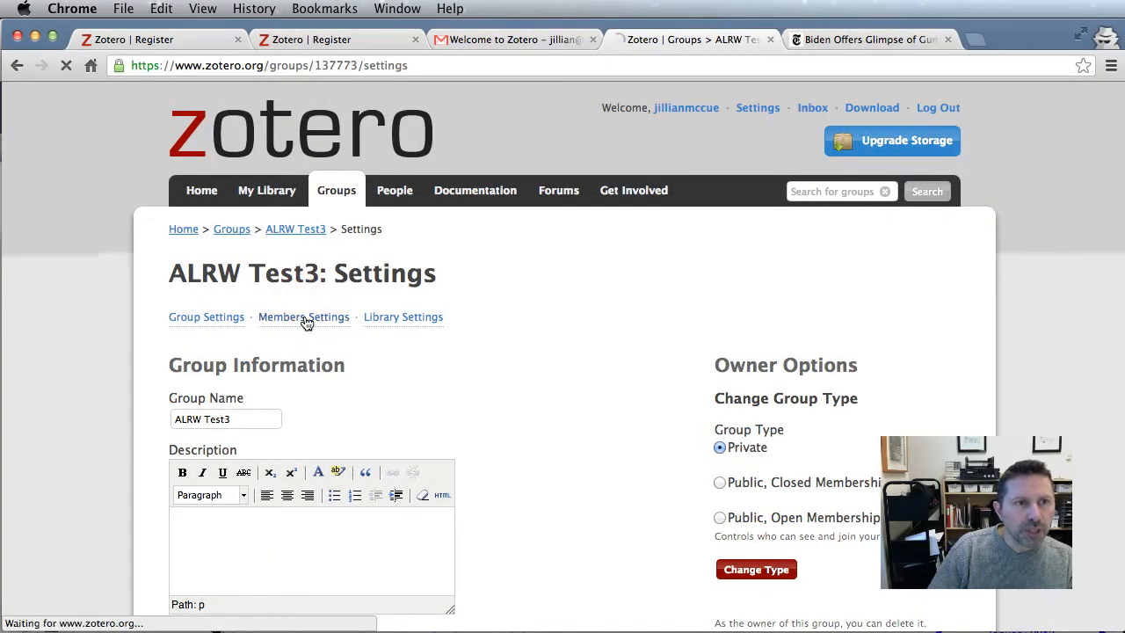
click(857, 442)
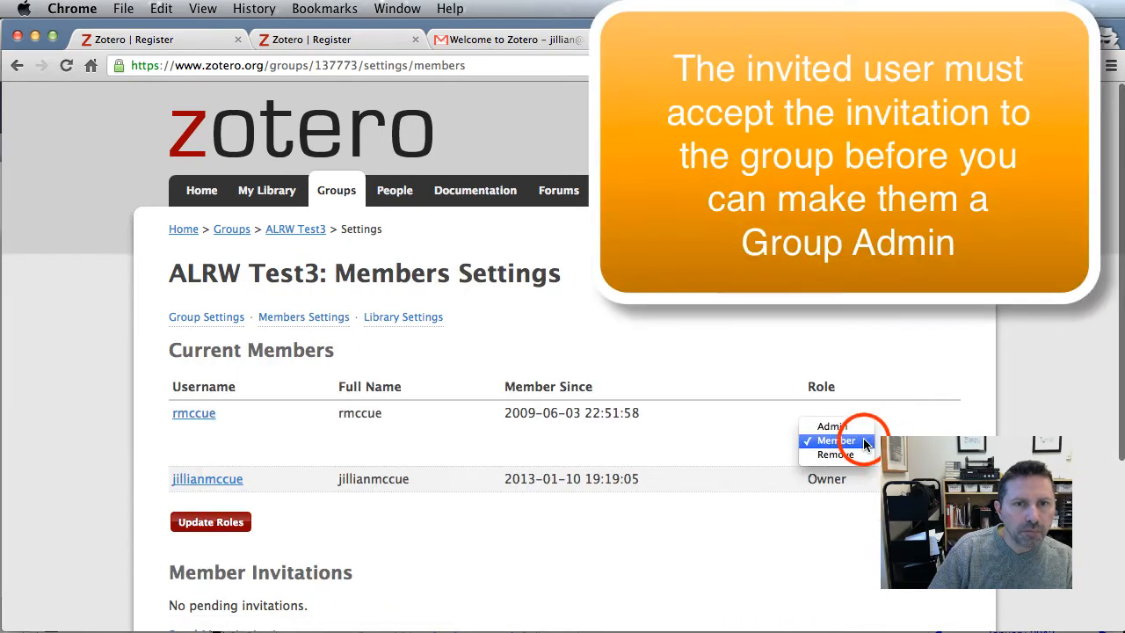
click(835, 426)
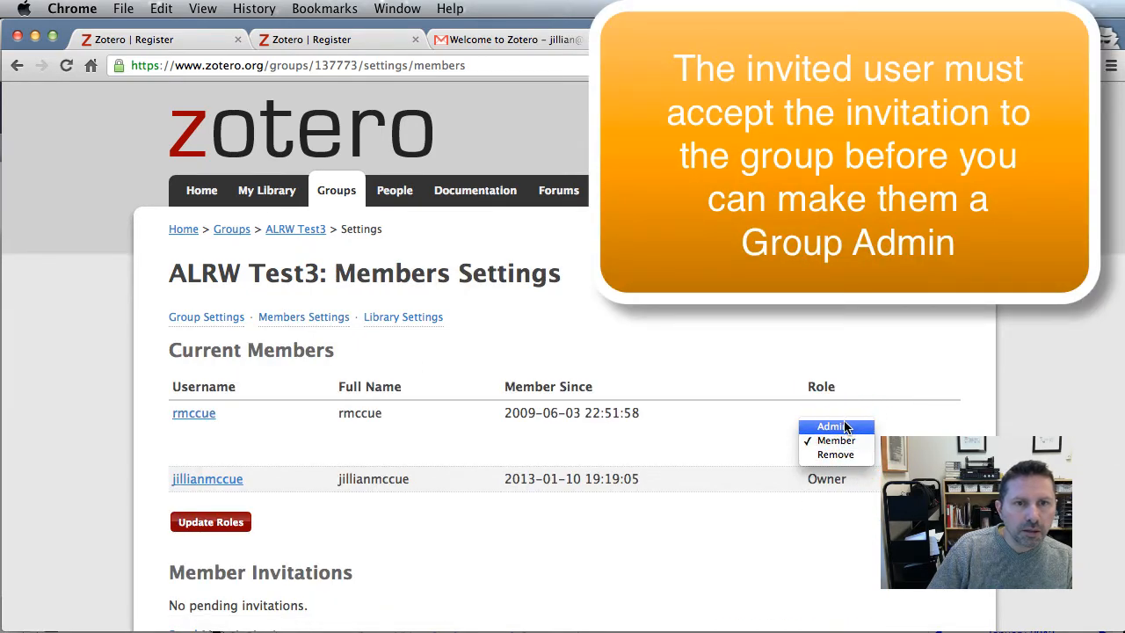
scroll(865, 541, down, 2)
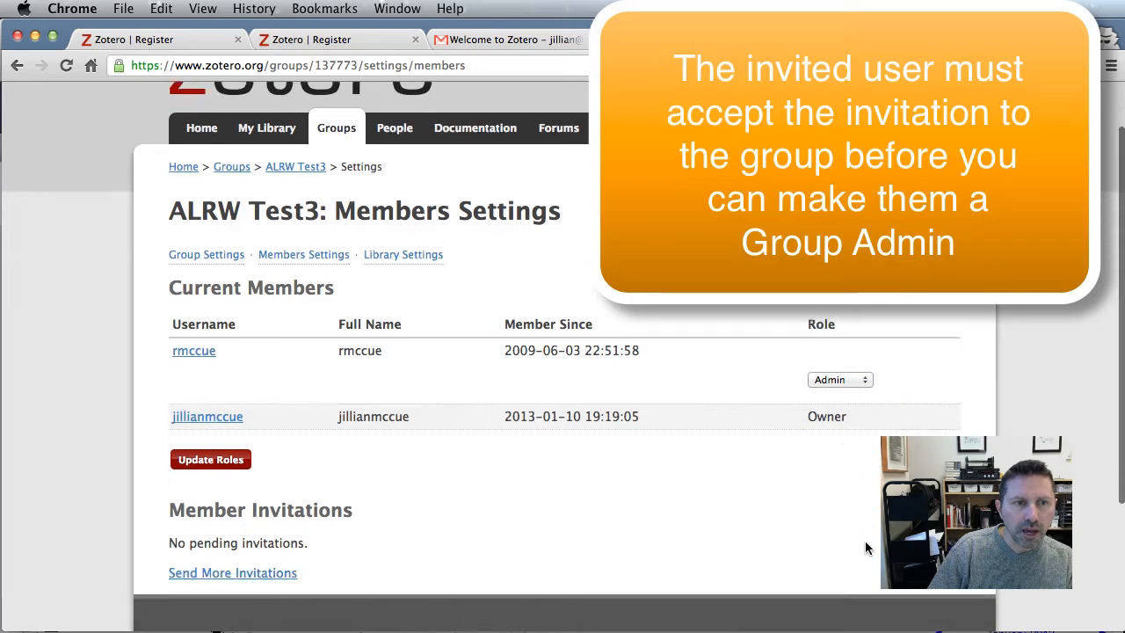
click(217, 461)
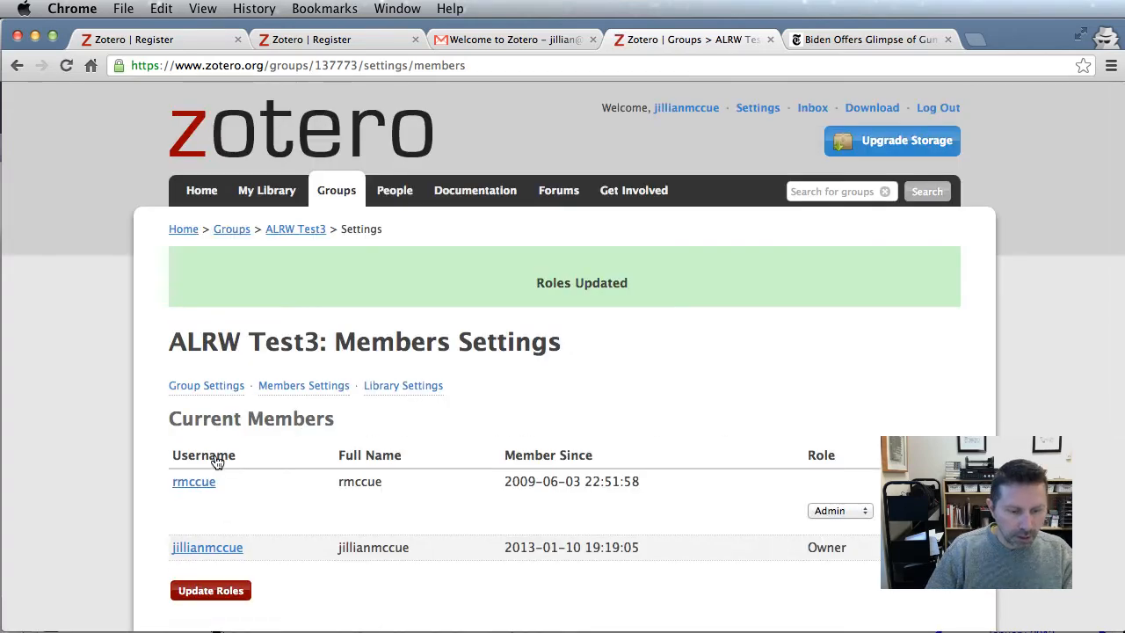
key(super+Tab)
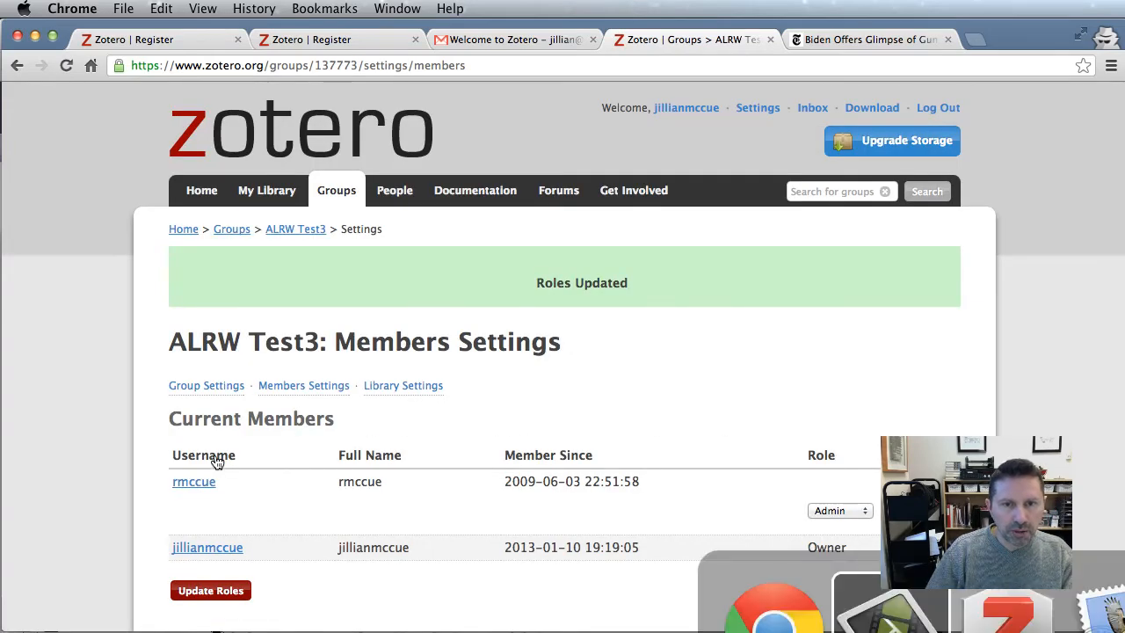
key(super+Tab)
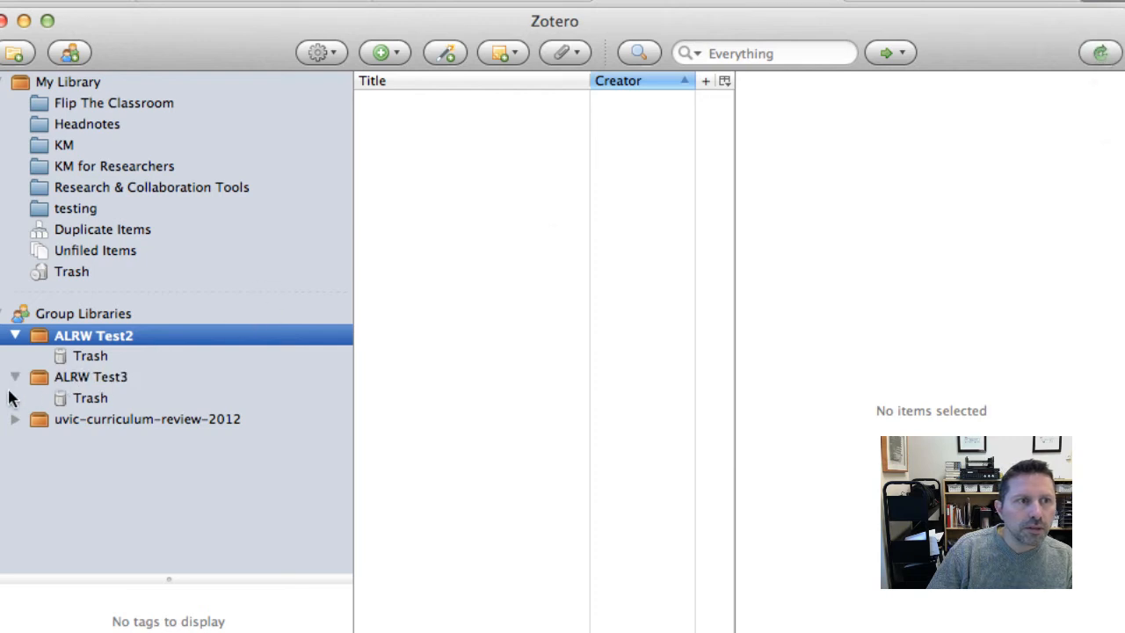
click(76, 377)
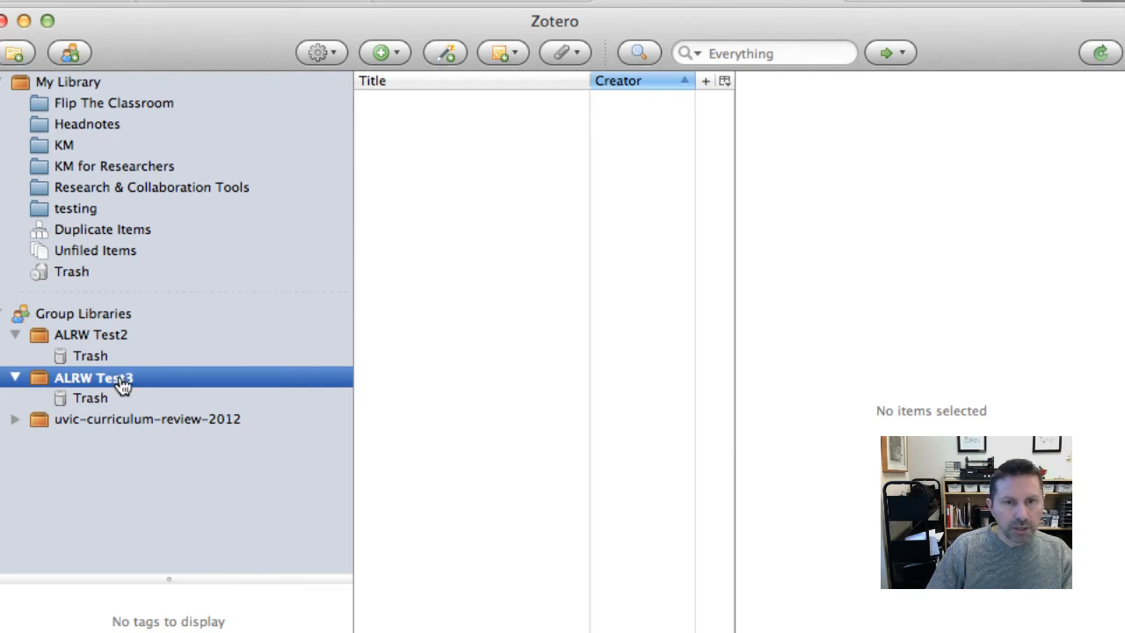
key(super+Tab)
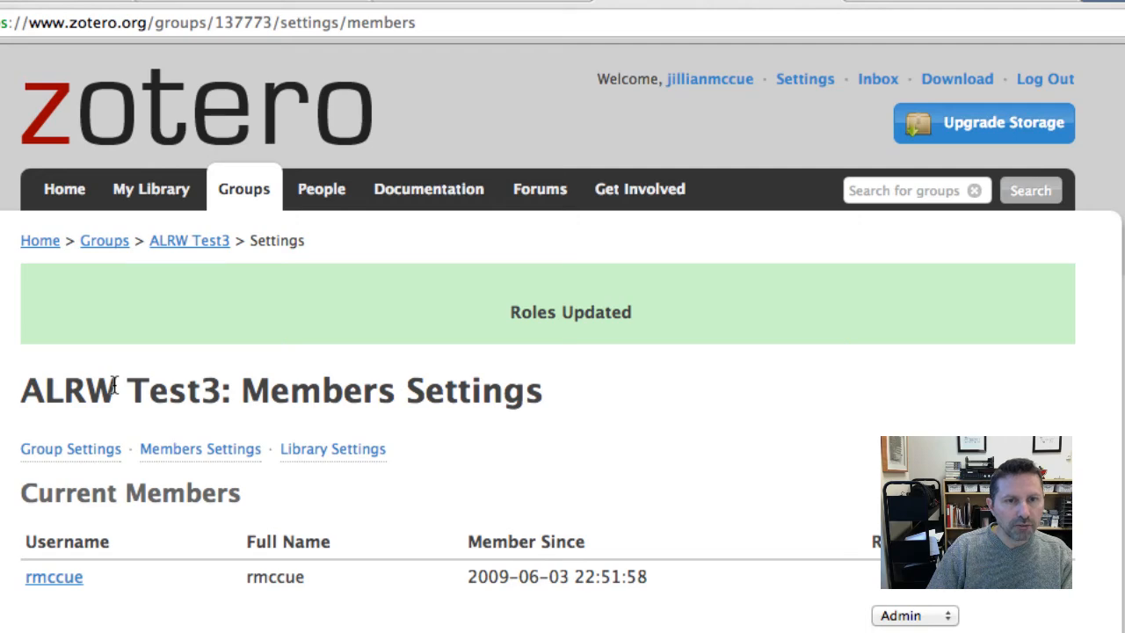
key(super+Tab)
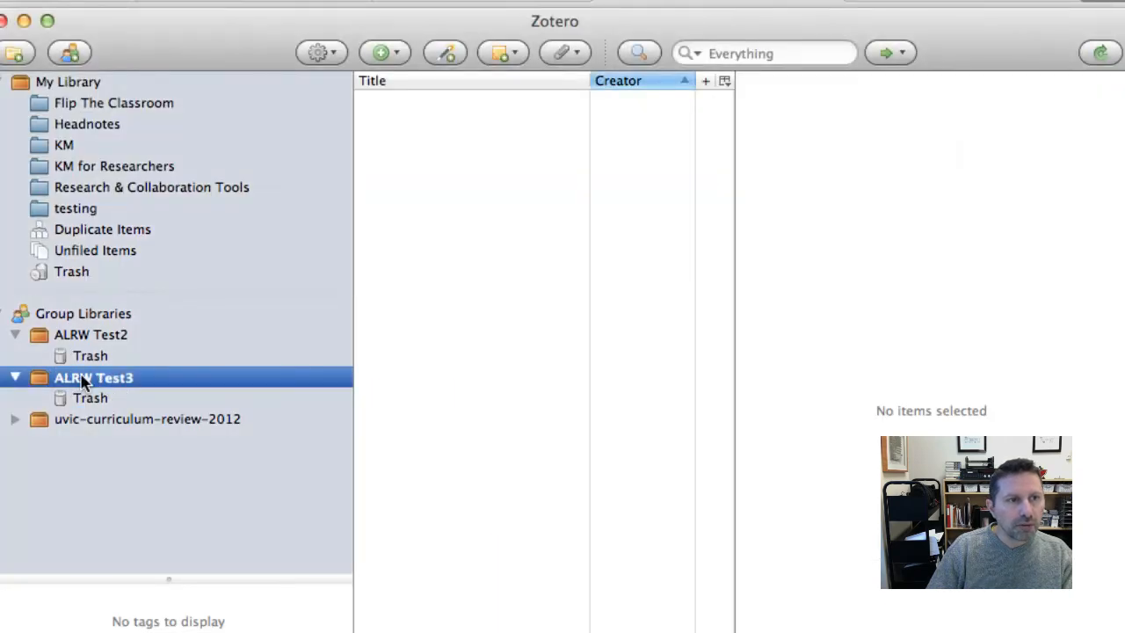
key(super+Tab)
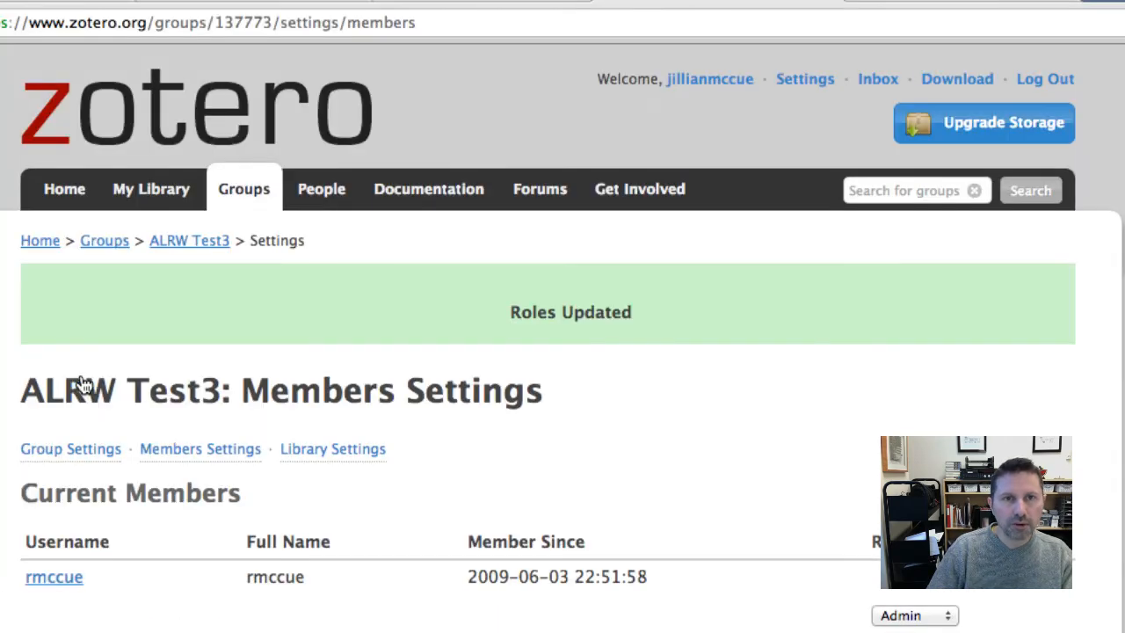
Save the NYT article 'Biden Offers Glimpse of Gun Control Plan Coming in Days' to Zotero, sync, and select it
click(886, 3)
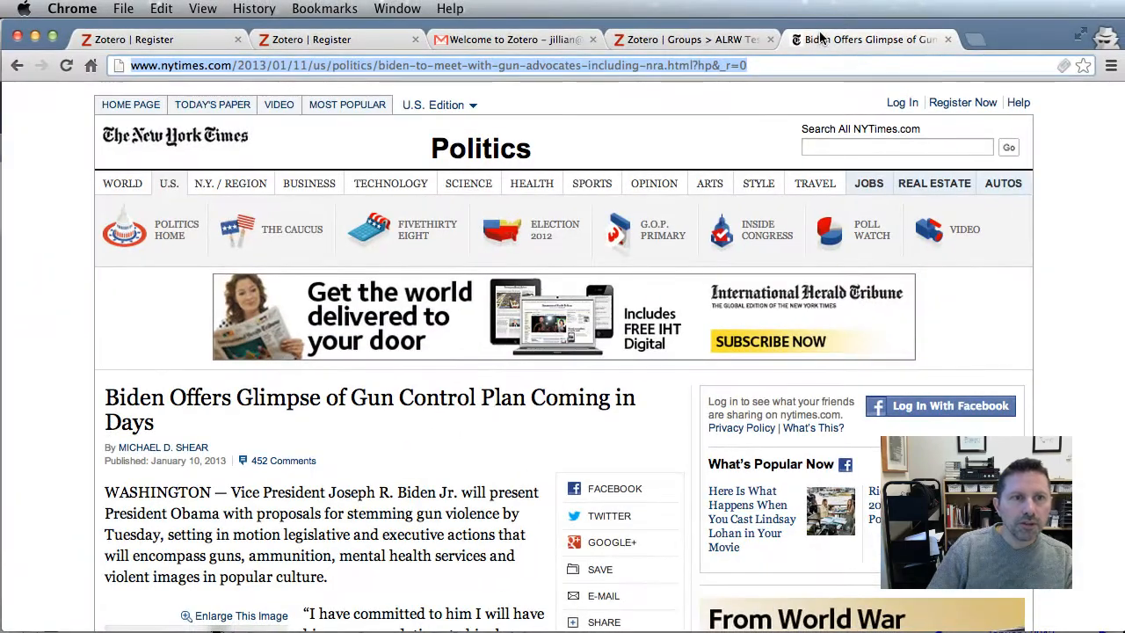
click(1063, 67)
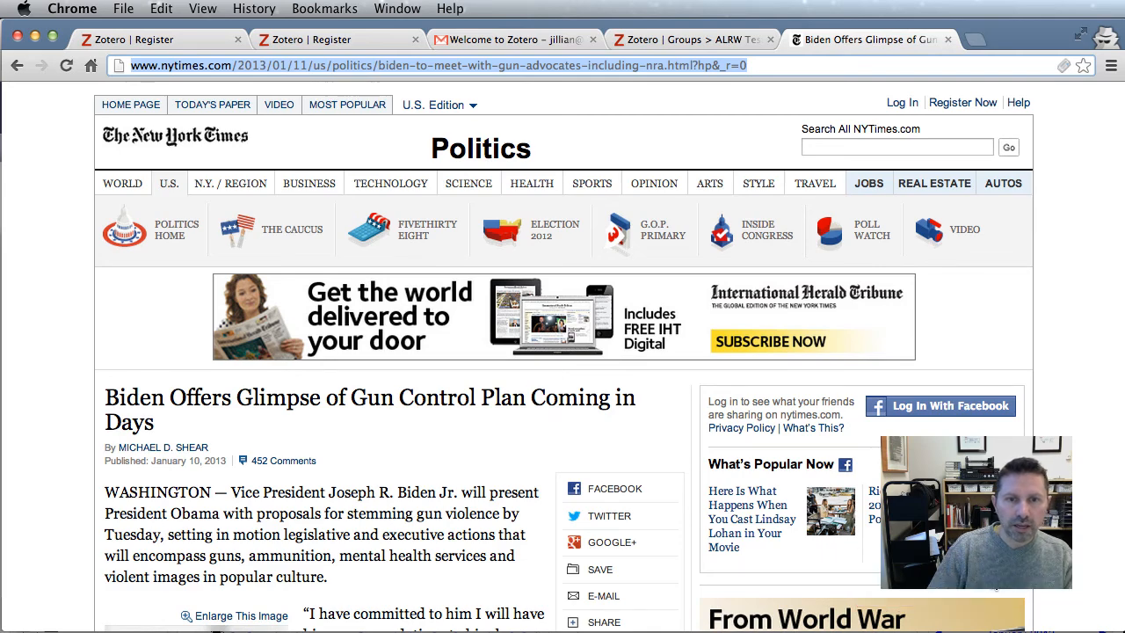
key(super+Tab)
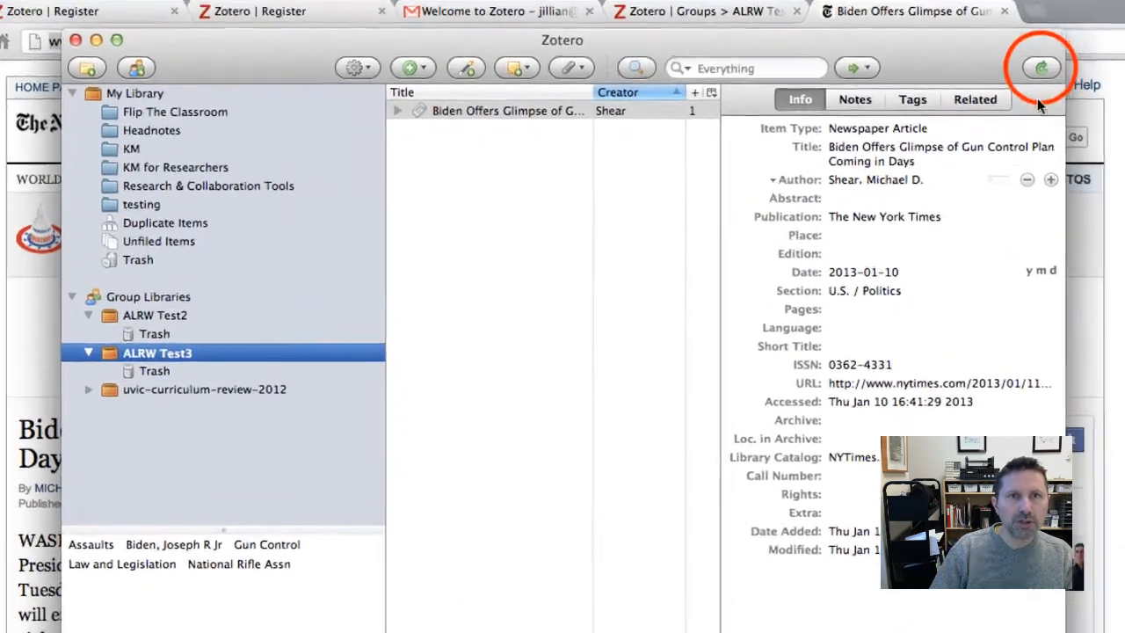
click(1041, 68)
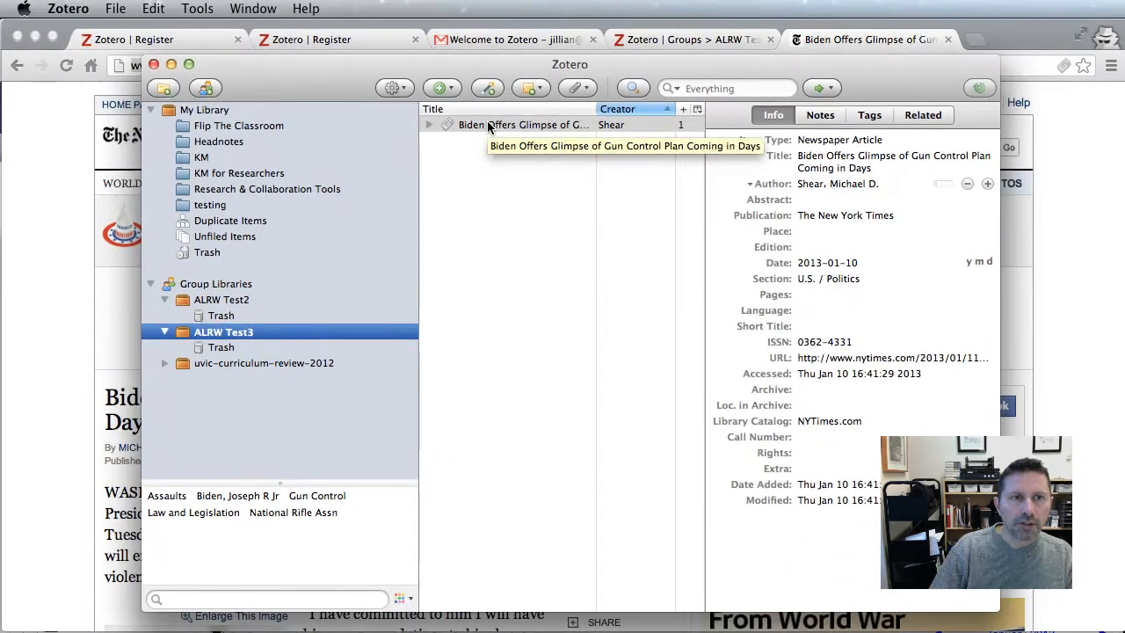
click(474, 117)
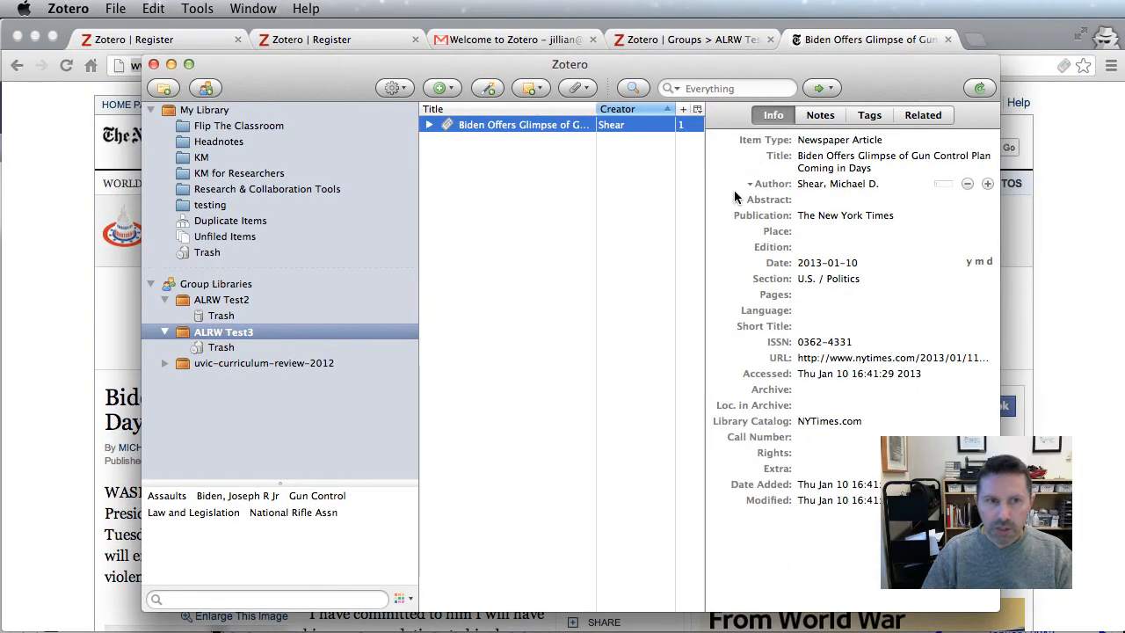